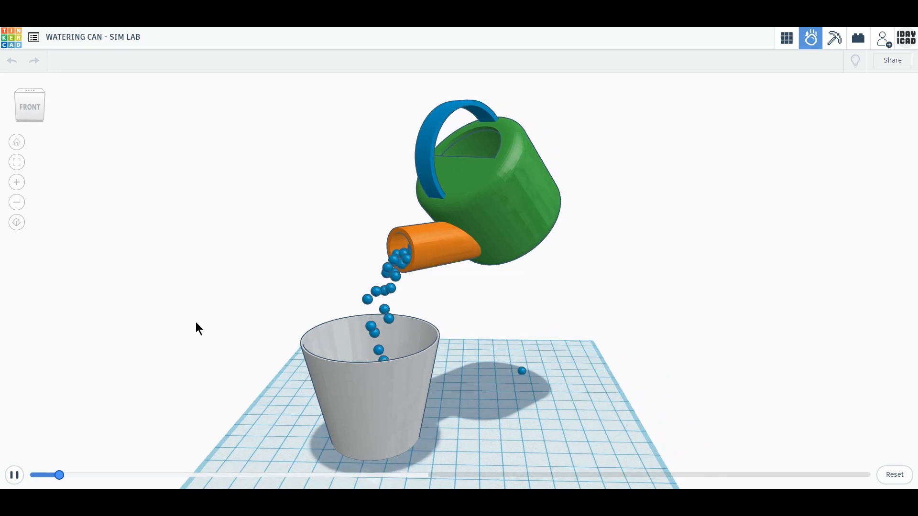
{"action": "mouse_move", "coordinate": [209, 337]}
{"action": "right_mouse_down"}
{"action": "mouse_move", "coordinate": [334, 329]}
{"action": "mouse_move", "coordinate": [411, 305]}
{"action": "mouse_move", "coordinate": [461, 341]}
{"action": "mouse_move", "coordinate": [467, 371]}
{"action": "mouse_move", "coordinate": [201, 357]}
{"action": "mouse_move", "coordinate": [216, 332]}
{"action": "mouse_move", "coordinate": [214, 349]}
{"action": "right_mouse_up"}
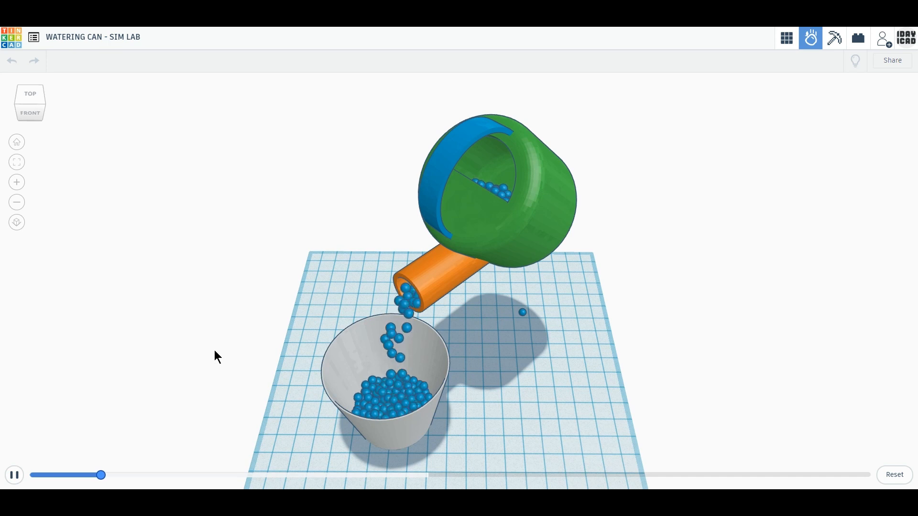
{"action": "scroll", "coordinate": [219, 348], "scroll_direction": "up", "scroll_amount": 2}
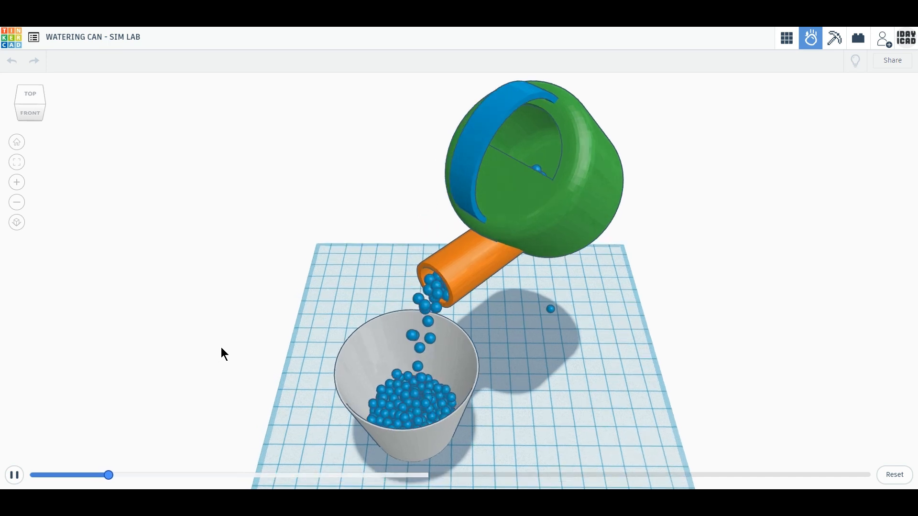
{"action": "middle_click_drag", "start_coordinate": [220, 346], "coordinate": [159, 349]}
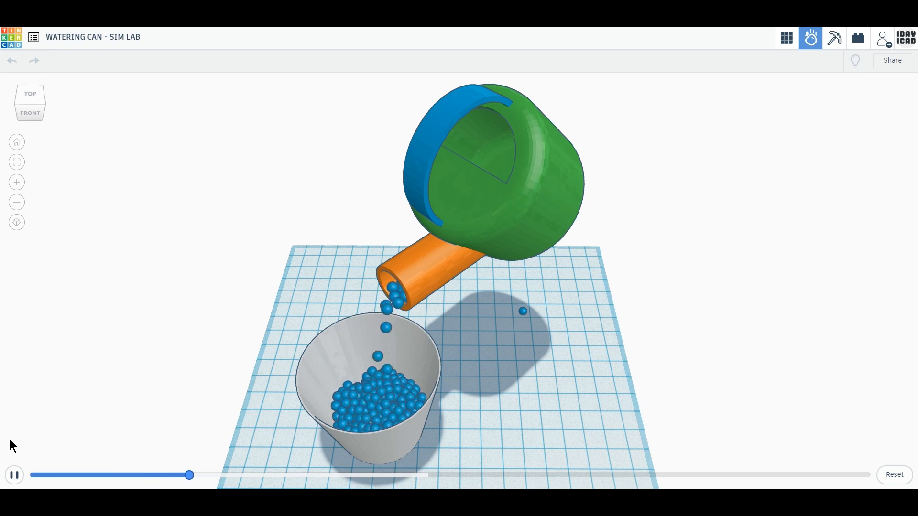
{"action": "right_click_drag", "start_coordinate": [15, 435], "coordinate": [48, 421]}
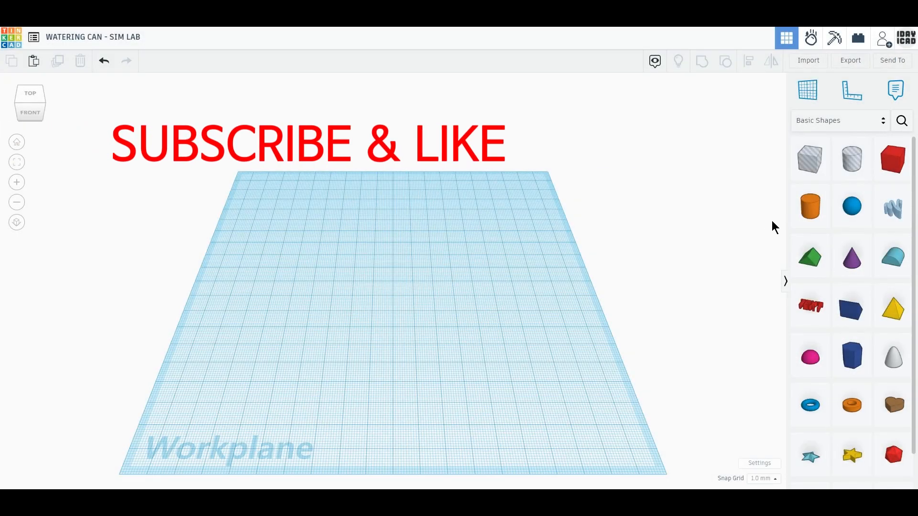
Place a solid cylinder on the workplane and size it 60 mm long, 60 mm wide and 50 mm high.
{"action": "left_click_drag", "start_coordinate": [794, 218], "coordinate": [410, 330]}
{"action": "left_click", "coordinate": [409, 359]}
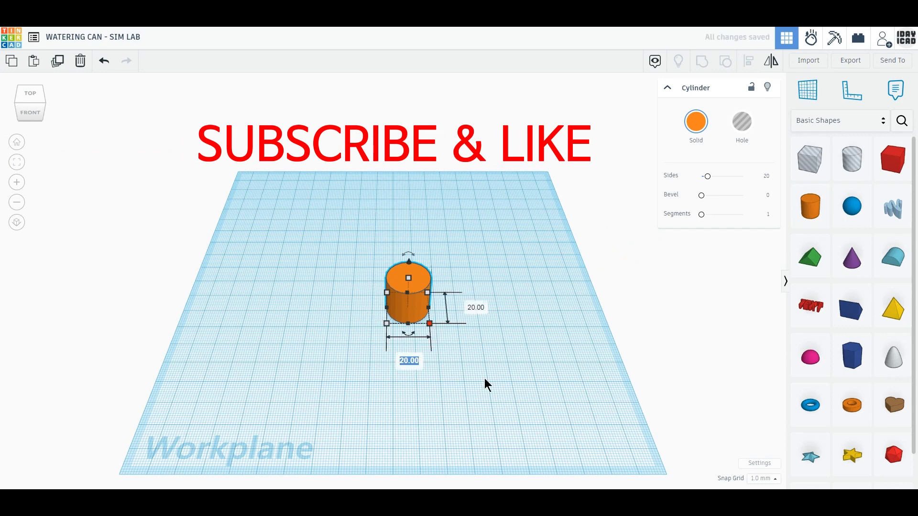
{"action": "type", "text": "60"}
{"action": "key", "text": "Return"}
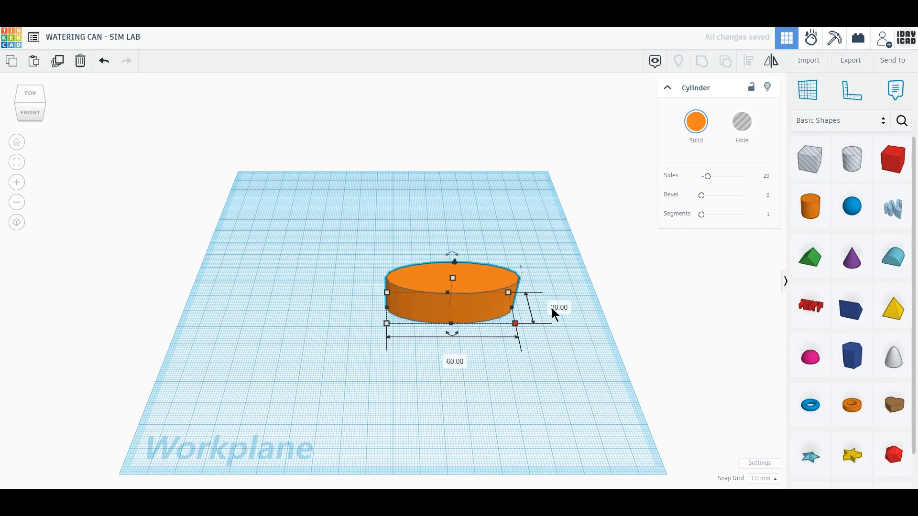
{"action": "type", "text": "60"}
{"action": "key", "text": "Return"}
{"action": "left_click", "coordinate": [498, 327]}
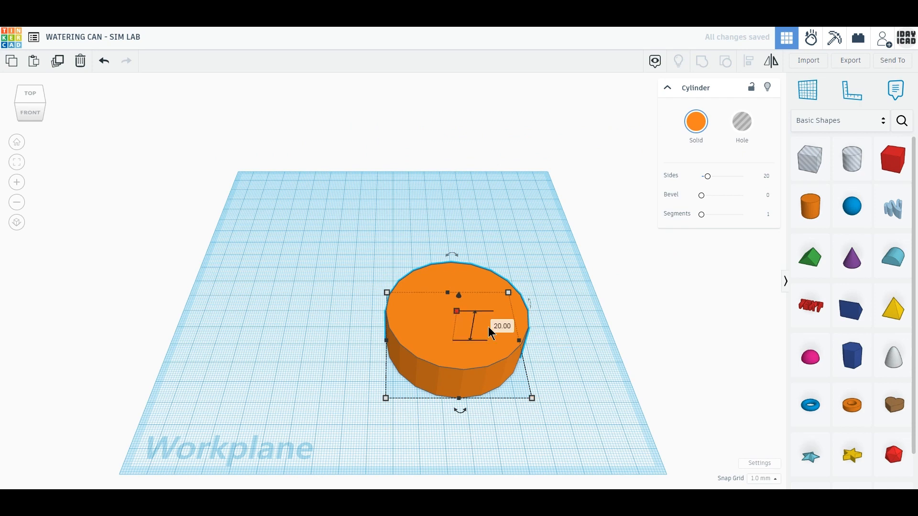
{"action": "type", "text": "50"}
{"action": "key", "text": "Return"}
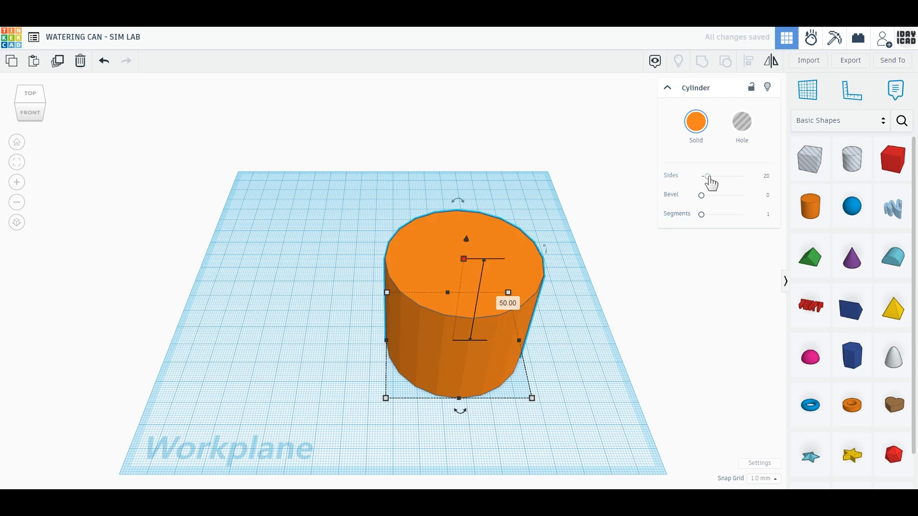
Give the cylinder 64 sides, a 2.5 bevel and 10 segments, and shift it 52 mm left and 14 mm back.
{"action": "left_click_drag", "start_coordinate": [710, 177], "coordinate": [784, 185]}
{"action": "left_click_drag", "start_coordinate": [707, 198], "coordinate": [794, 205]}
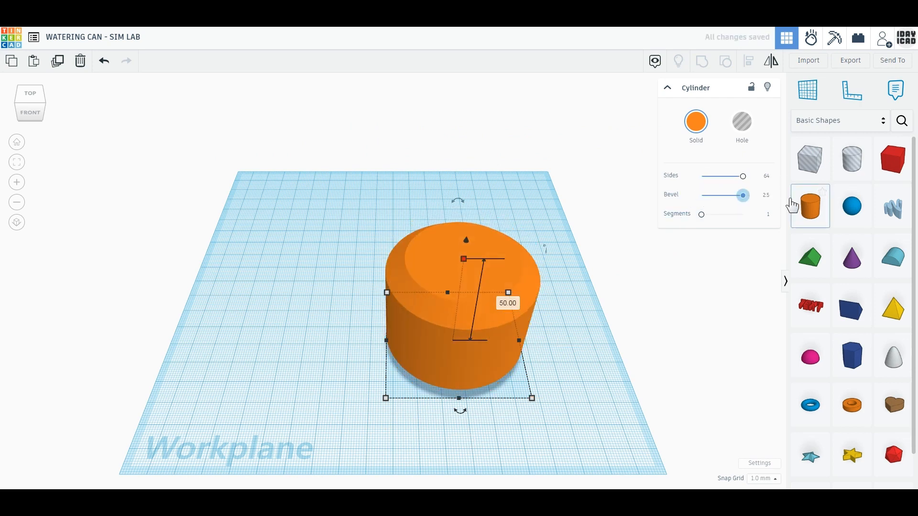
{"action": "left_click_drag", "start_coordinate": [700, 216], "coordinate": [795, 224]}
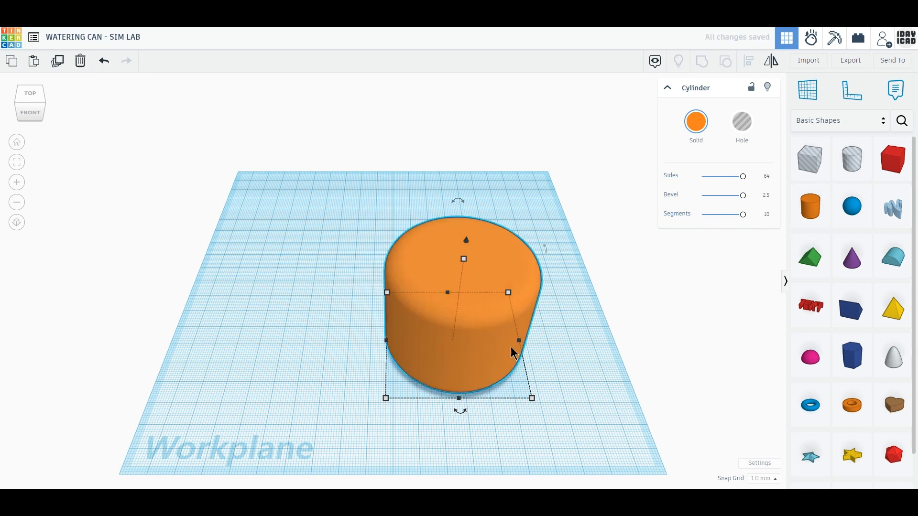
{"action": "left_click_drag", "start_coordinate": [512, 352], "coordinate": [357, 336]}
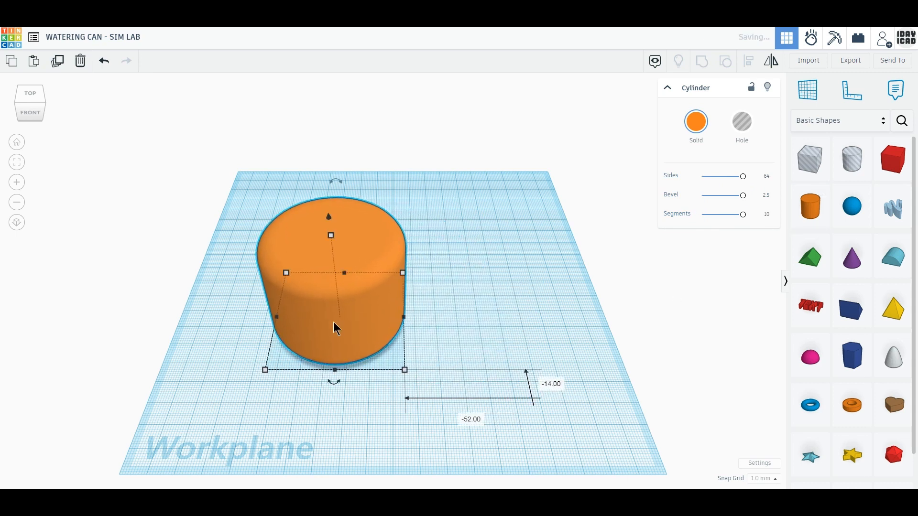
Duplicate the rounded cylinder, place the copy beside the original, and set its length and width to 56 mm.
{"action": "left_click", "coordinate": [57, 61]}
{"action": "left_click_drag", "start_coordinate": [288, 247], "coordinate": [479, 251]}
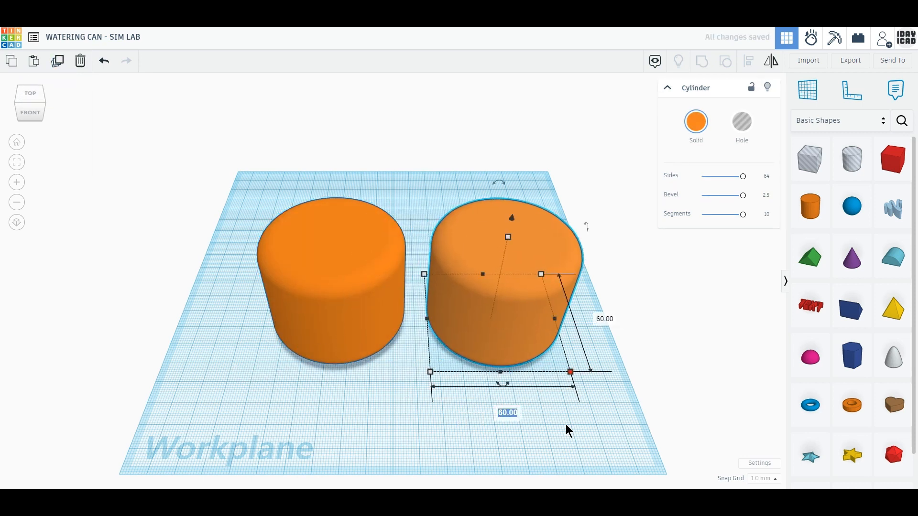
{"action": "type", "text": "56"}
{"action": "key", "text": "Return"}
{"action": "type", "text": "56"}
{"action": "key", "text": "Return"}
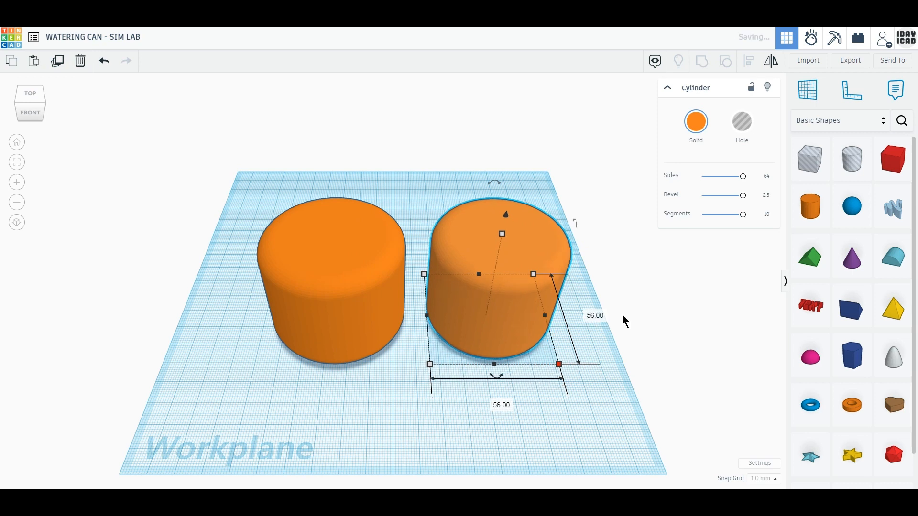
Set the copied cylinder's height to 46 mm and turn it into a hole.
{"action": "left_click", "coordinate": [503, 234]}
{"action": "left_click", "coordinate": [543, 278]}
{"action": "type", "text": "46"}
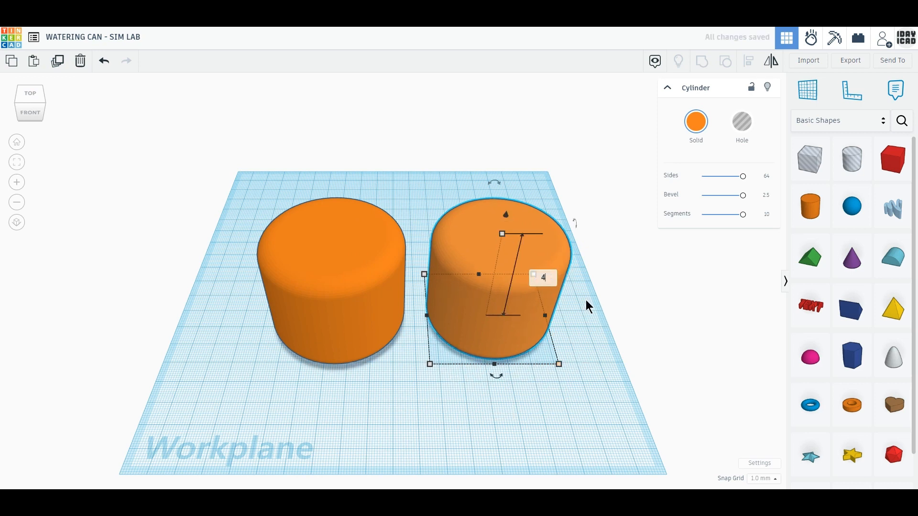
{"action": "key", "text": "Return"}
{"action": "left_click", "coordinate": [744, 123]}
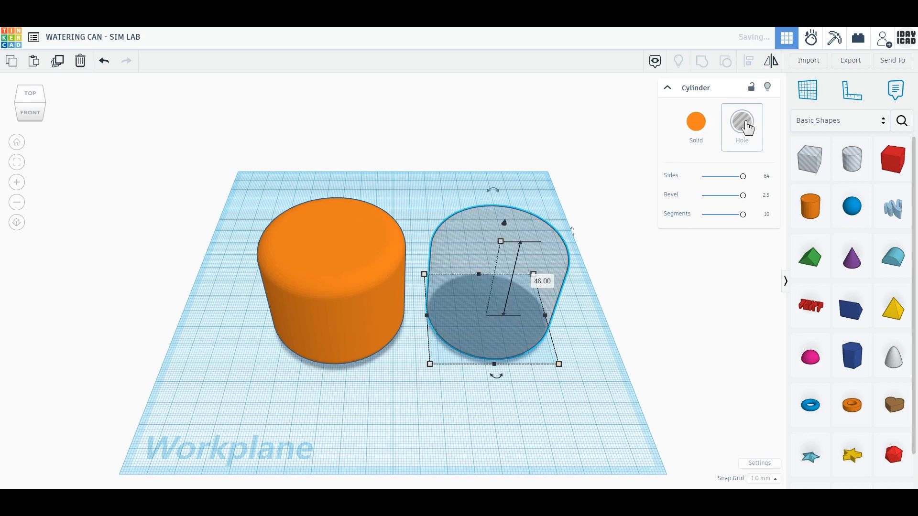
Centre the hole cylinder inside the solid one on all three axes, and move the pair toward the back left of the workplane.
{"action": "left_click_drag", "start_coordinate": [611, 338], "coordinate": [319, 245]}
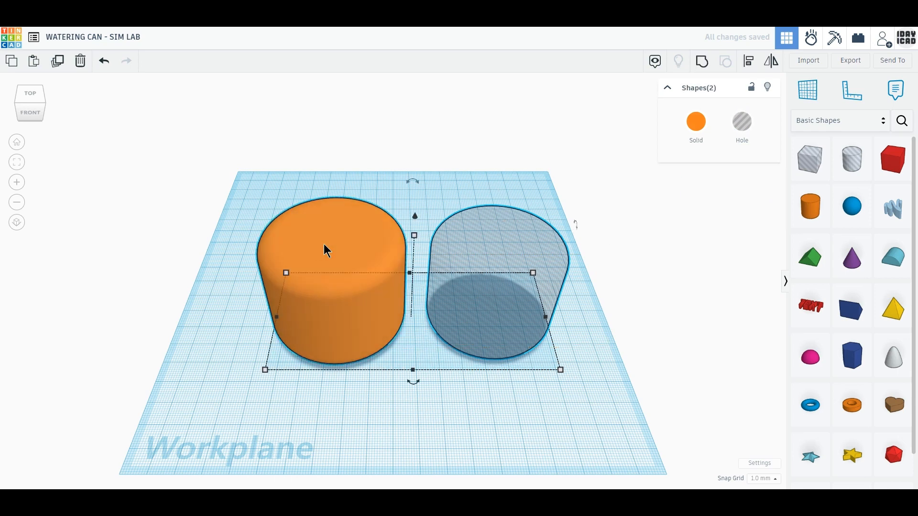
{"action": "left_click", "coordinate": [750, 63]}
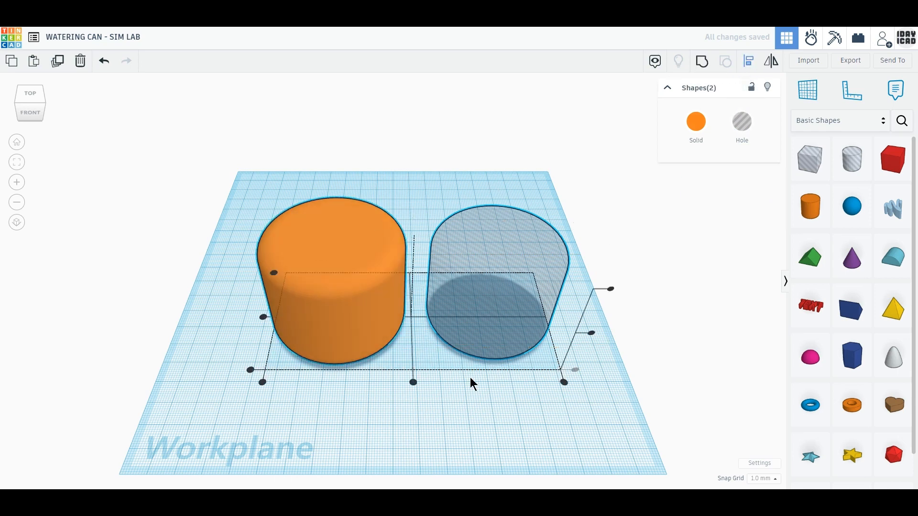
{"action": "left_click", "coordinate": [414, 382]}
{"action": "left_click", "coordinate": [334, 317]}
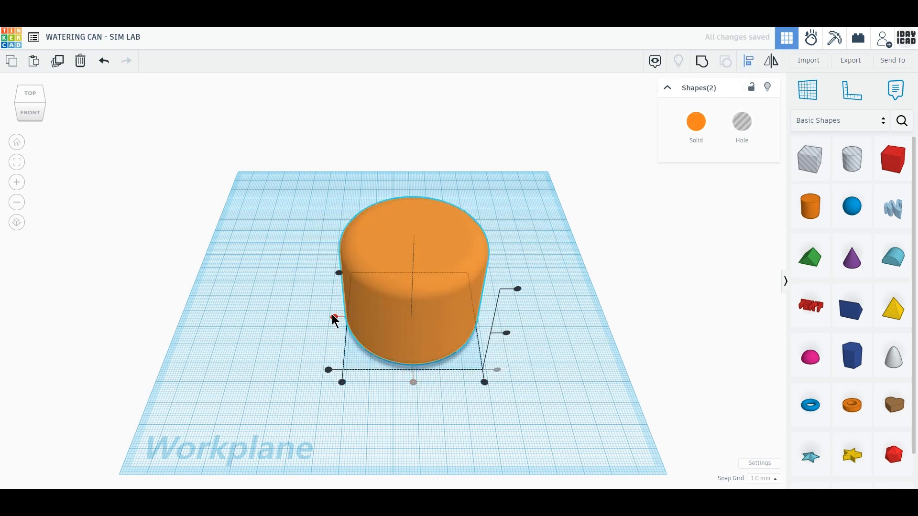
{"action": "left_click", "coordinate": [506, 333]}
{"action": "left_click", "coordinate": [561, 349]}
{"action": "left_click_drag", "start_coordinate": [536, 393], "coordinate": [385, 286]}
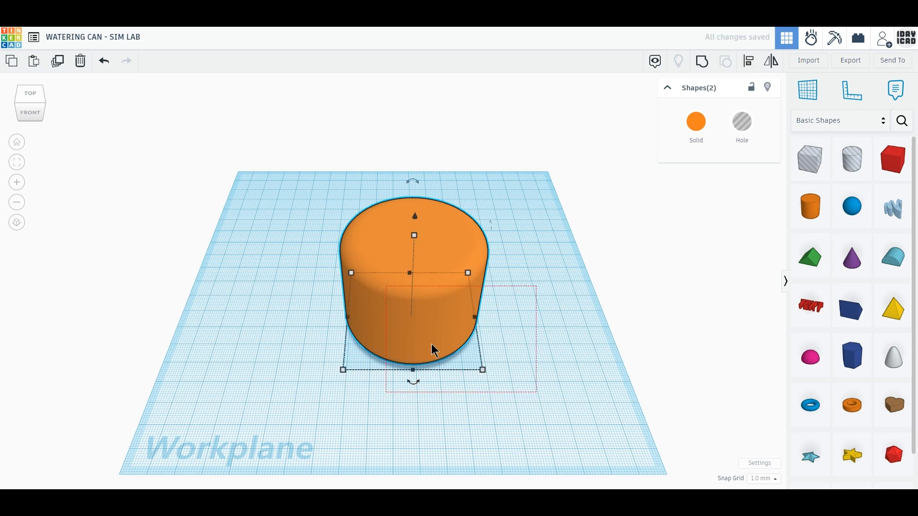
{"action": "left_click_drag", "start_coordinate": [438, 348], "coordinate": [394, 321]}
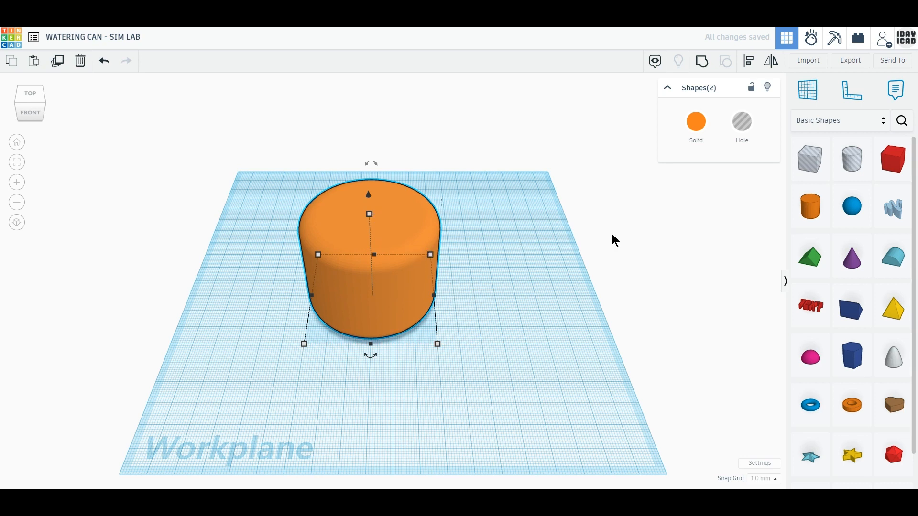
Place a new cylinder for the spout beside the body, with a height of 60 mm and 64 sides.
{"action": "left_click_drag", "start_coordinate": [819, 219], "coordinate": [542, 323]}
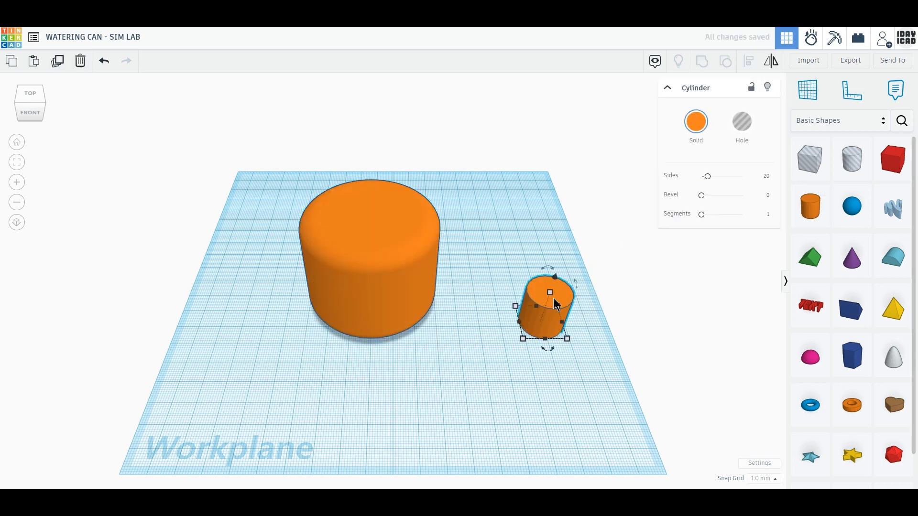
{"action": "left_click", "coordinate": [593, 307]}
{"action": "type", "text": "60"}
{"action": "key", "text": "Return"}
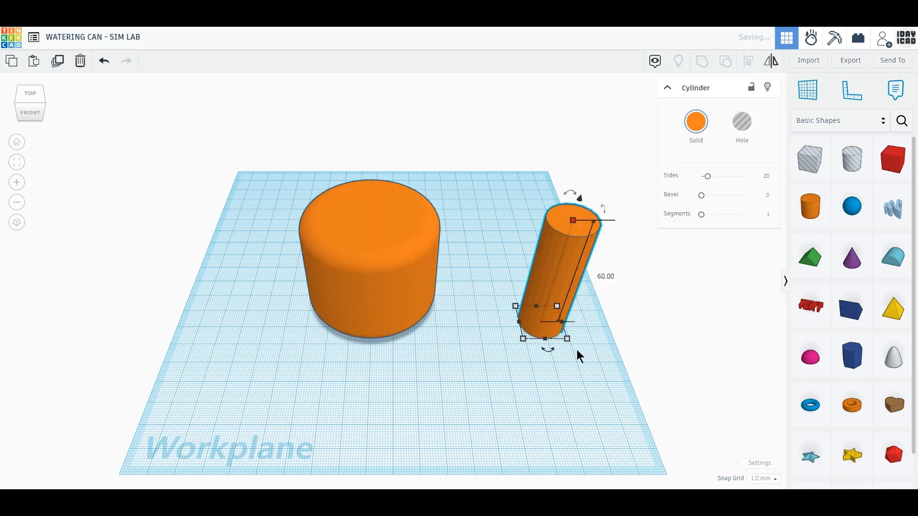
{"action": "left_click", "coordinate": [743, 177]}
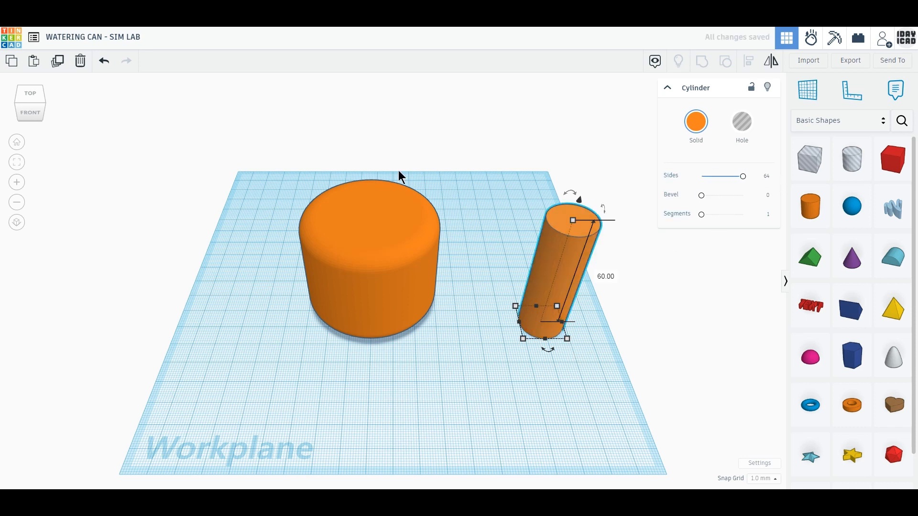
Duplicate the spout cylinder in place, shrink the copy to a centred 16 x 16 mm core, and turn it into a hole.
{"action": "left_click", "coordinate": [59, 67]}
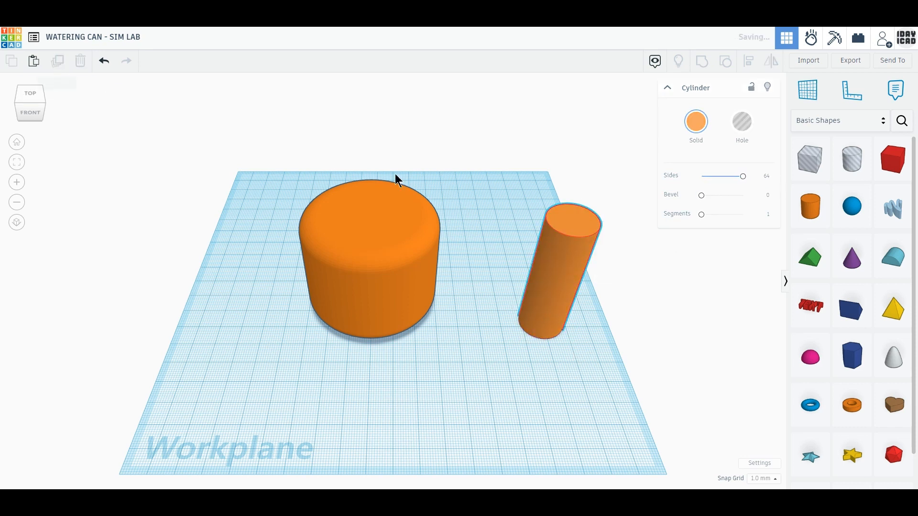
{"action": "left_click", "coordinate": [30, 94]}
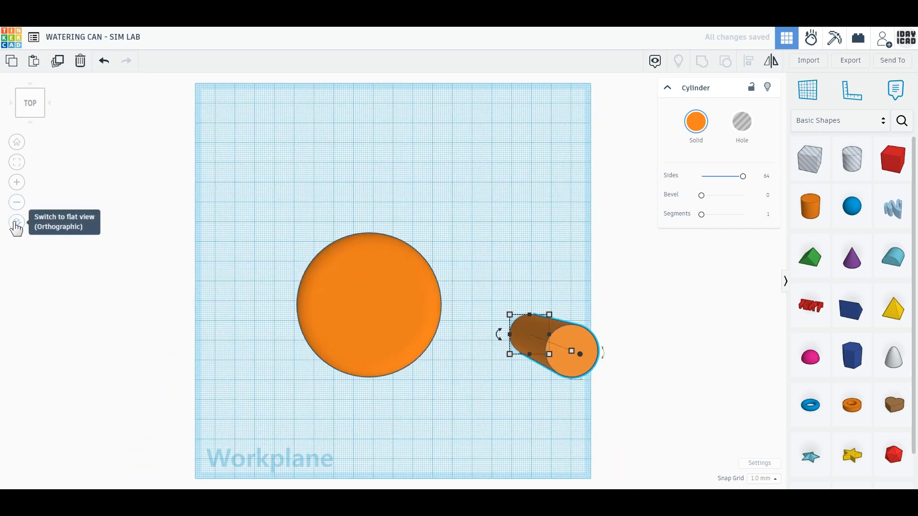
{"action": "middle_click_drag", "start_coordinate": [549, 365], "coordinate": [477, 320]}
{"action": "scroll", "coordinate": [519, 334], "scroll_direction": "up", "scroll_amount": 2}
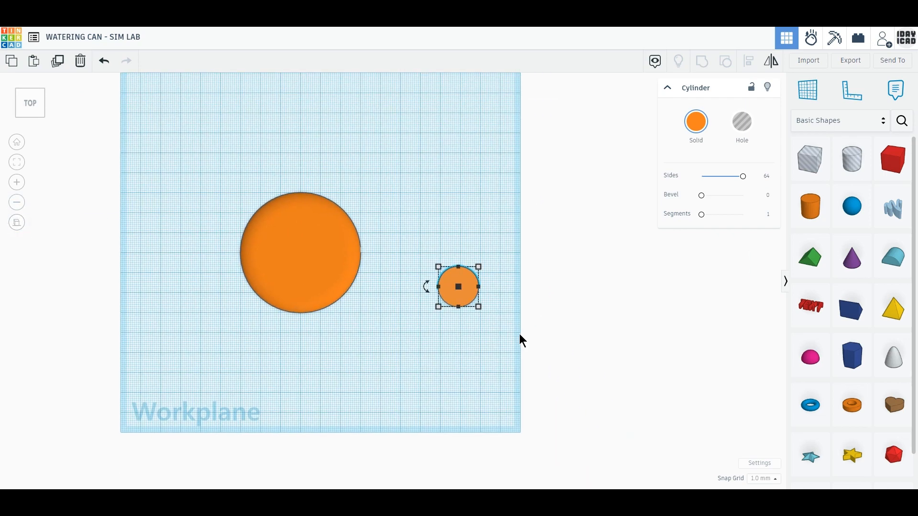
{"action": "scroll", "coordinate": [521, 335], "scroll_direction": "up", "scroll_amount": 3}
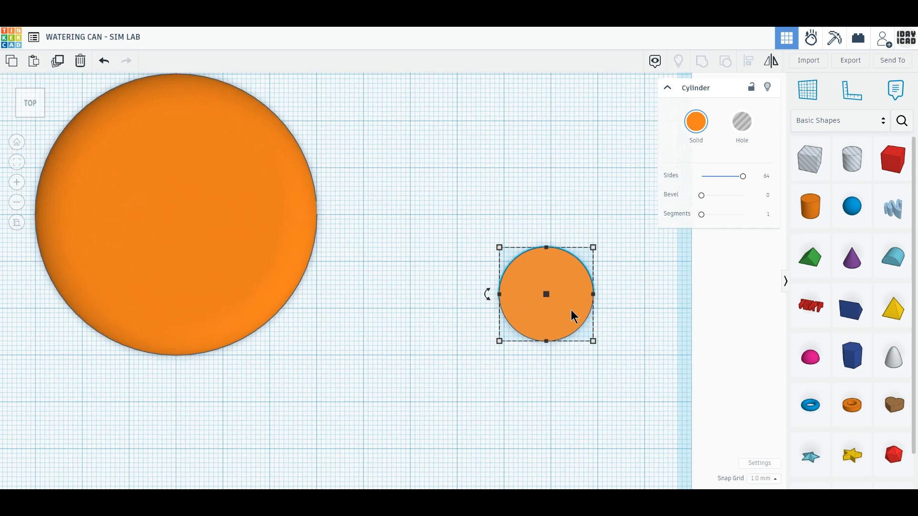
{"action": "left_click_drag", "start_coordinate": [498, 248], "coordinate": [514, 262]}
{"action": "left_click_drag", "start_coordinate": [594, 342], "coordinate": [585, 334]}
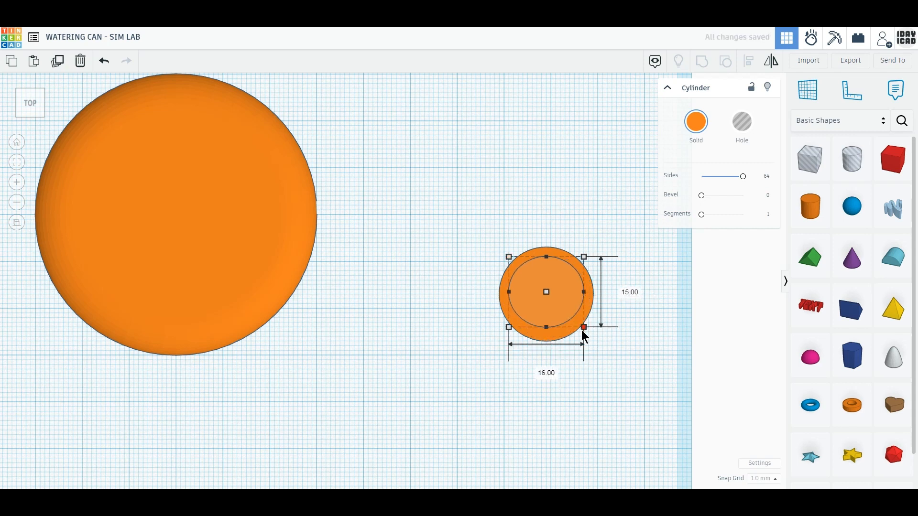
{"action": "left_click", "coordinate": [742, 138]}
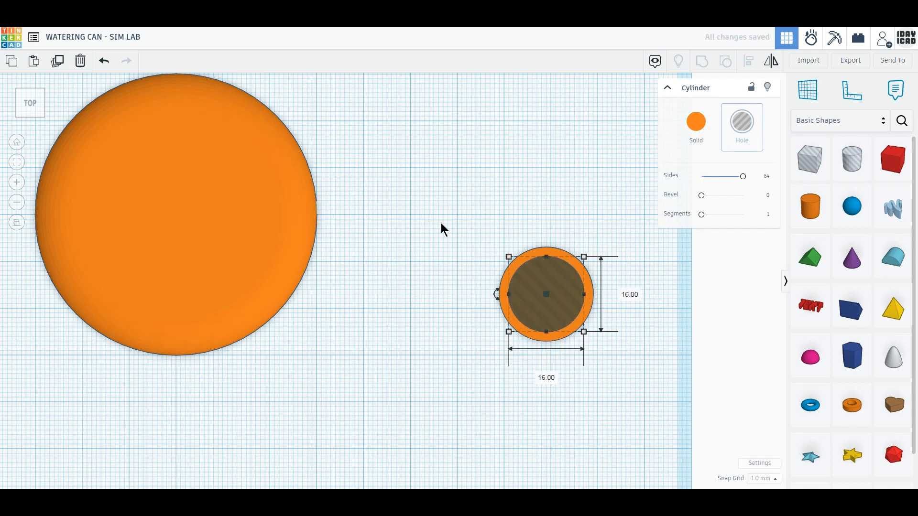
Select the spout cylinder with its hole and move both to overlap the body's left edge, centred front to back.
{"action": "left_click_drag", "start_coordinate": [439, 221], "coordinate": [615, 365]}
{"action": "left_click_drag", "start_coordinate": [561, 333], "coordinate": [150, 394]}
{"action": "middle_click_drag", "start_coordinate": [477, 358], "coordinate": [644, 387]}
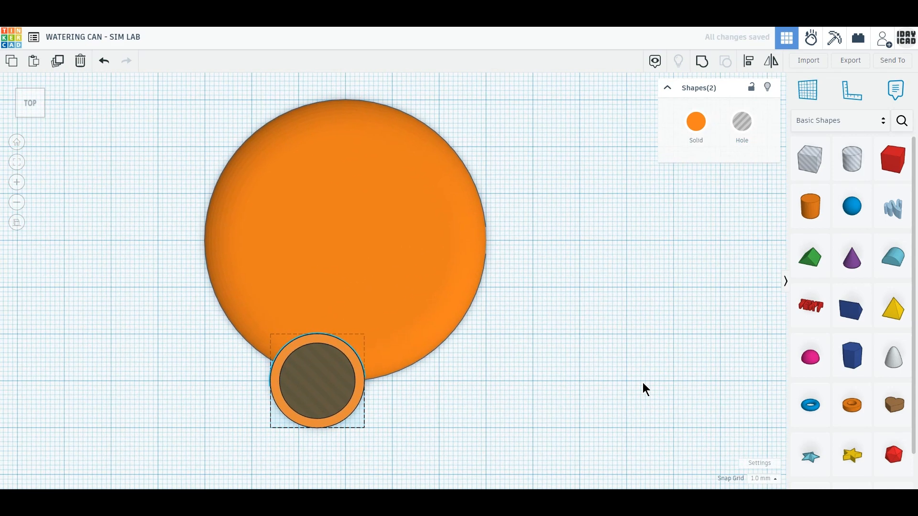
{"action": "left_click_drag", "start_coordinate": [353, 408], "coordinate": [217, 266]}
{"action": "key", "text": "Up"}
{"action": "key", "text": "Up"}
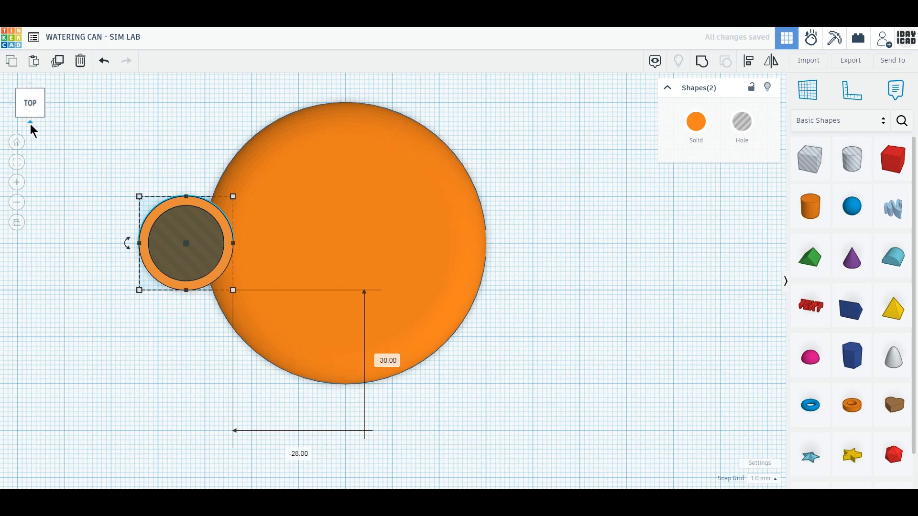
Tilt the spout and its hole about 45° outward from the body, and set their elevation above the workplane to 0.
{"action": "left_click", "coordinate": [29, 114]}
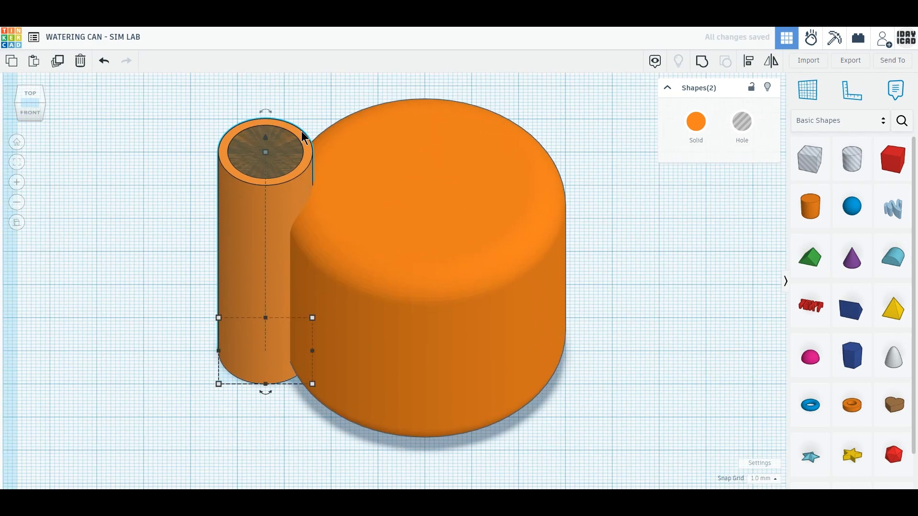
{"action": "left_click_drag", "start_coordinate": [266, 112], "coordinate": [194, 176]}
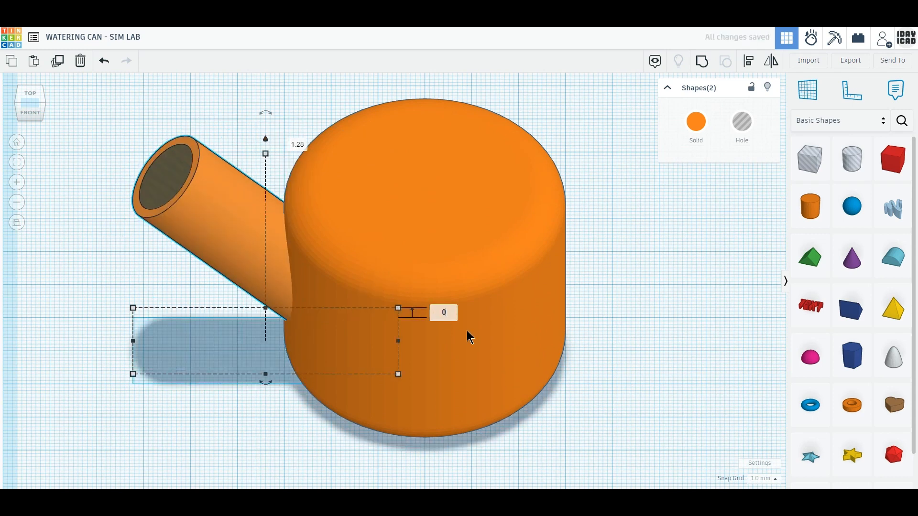
{"action": "key", "text": "Return"}
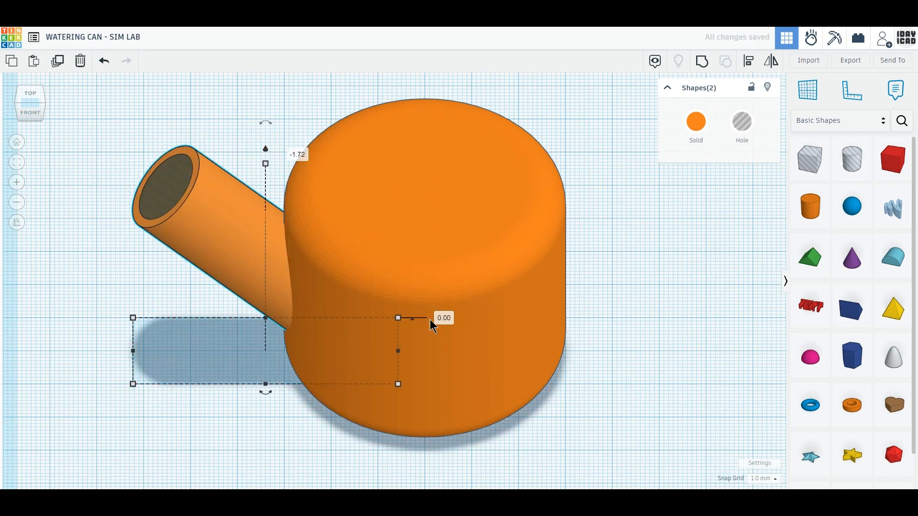
{"action": "left_click", "coordinate": [28, 112]}
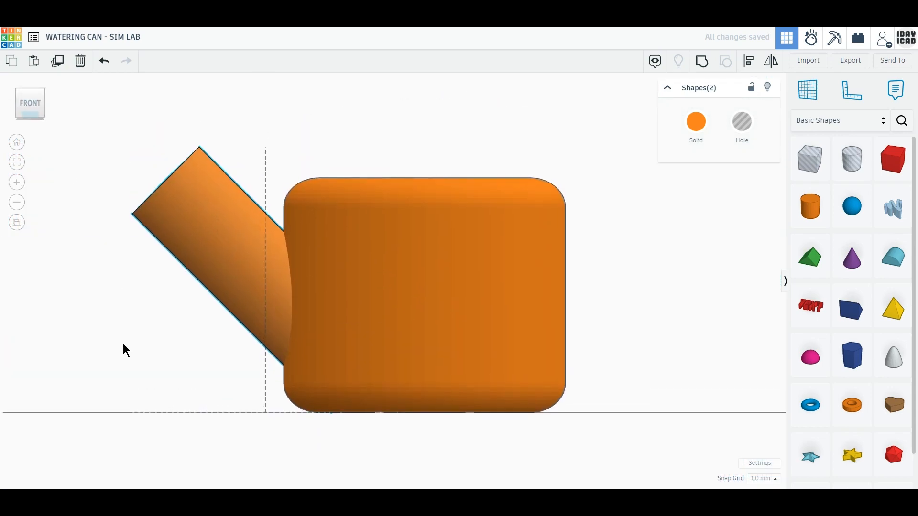
Recolour the watering can's body green.
{"action": "left_click", "coordinate": [31, 92]}
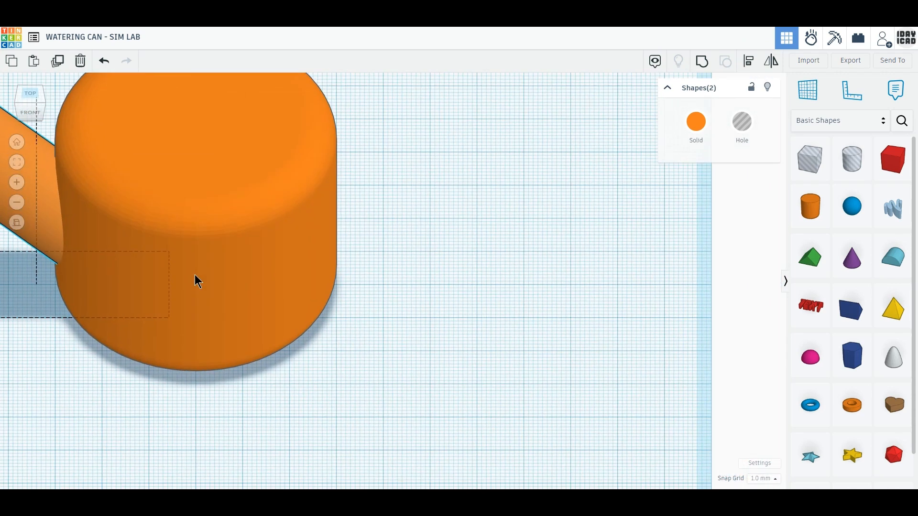
{"action": "left_click", "coordinate": [286, 262]}
{"action": "left_click", "coordinate": [696, 123]}
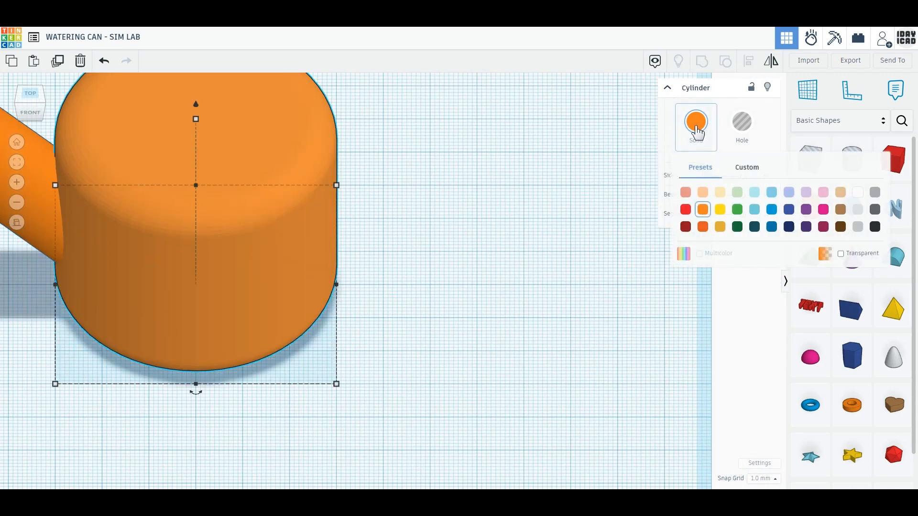
{"action": "left_click", "coordinate": [737, 210]}
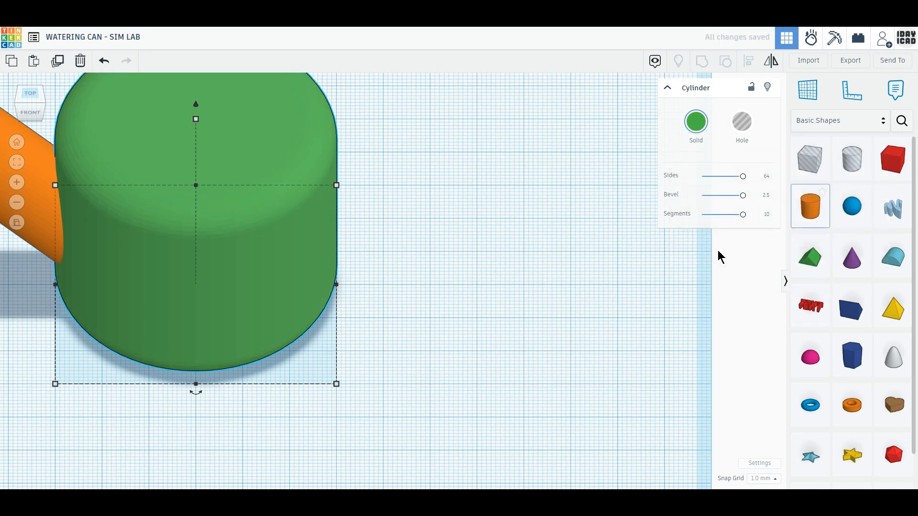
Make a half cylinder beside the body by placing a 64-sided cylinder, covering its left half with a box hole and grouping both.
{"action": "left_click", "coordinate": [559, 306]}
{"action": "left_click", "coordinate": [810, 158]}
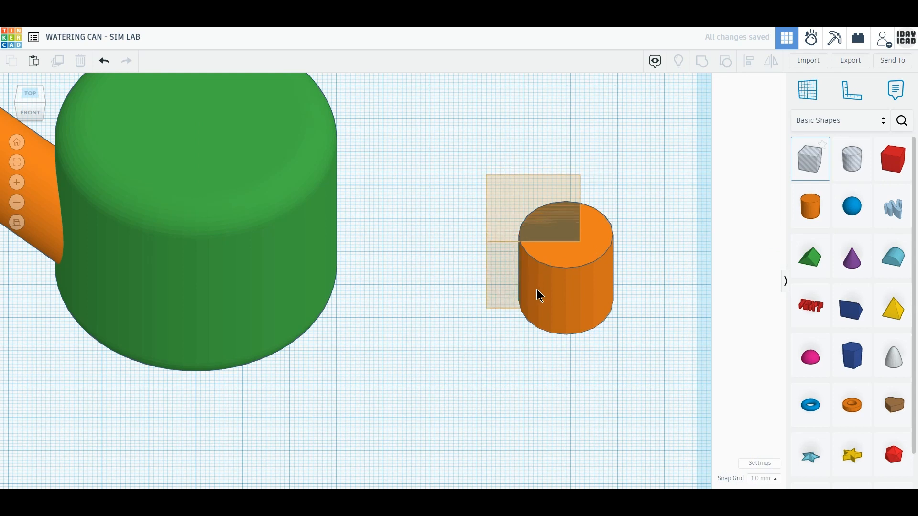
{"action": "left_click", "coordinate": [526, 323]}
{"action": "left_click", "coordinate": [600, 320]}
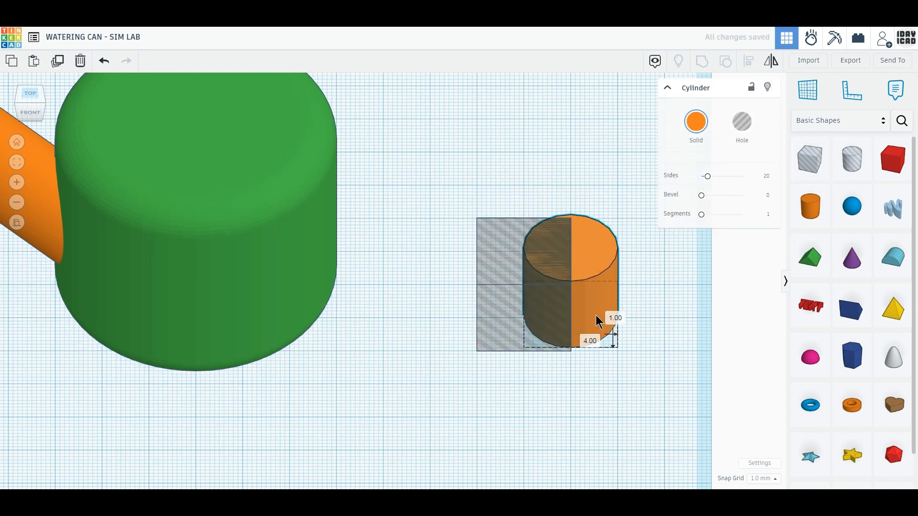
{"action": "left_click_drag", "start_coordinate": [707, 176], "coordinate": [775, 185]}
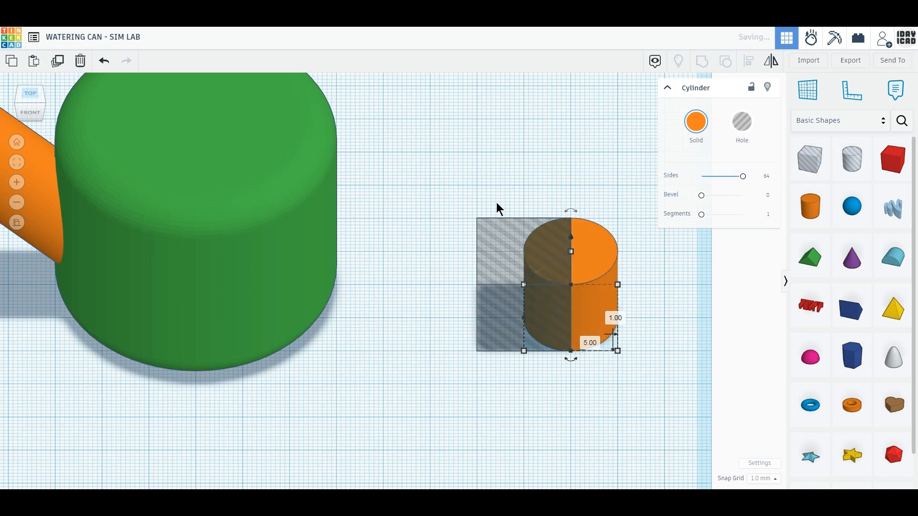
{"action": "left_click_drag", "start_coordinate": [497, 204], "coordinate": [630, 327]}
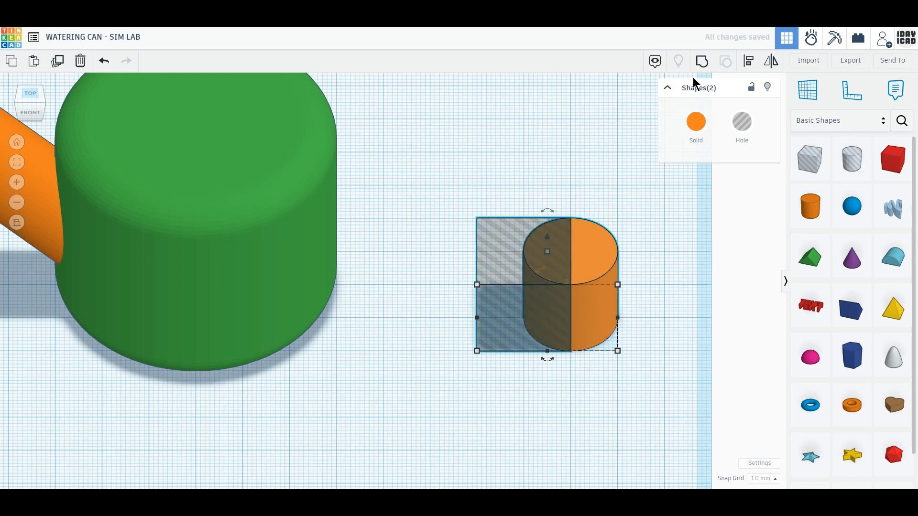
{"action": "left_click", "coordinate": [705, 64]}
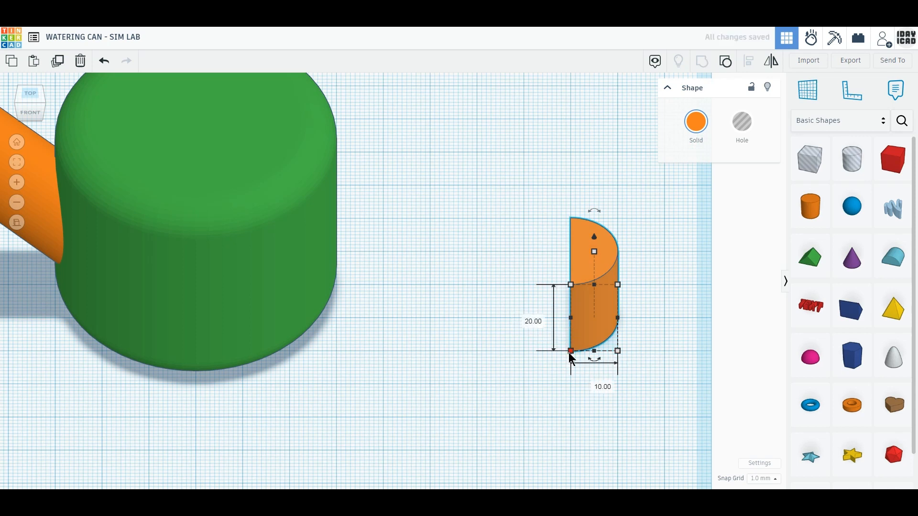
Resize the half cylinder to 20 mm wide and 40 mm deep, and turn it into a hole.
{"action": "type", "text": "40"}
{"action": "key", "text": "Return"}
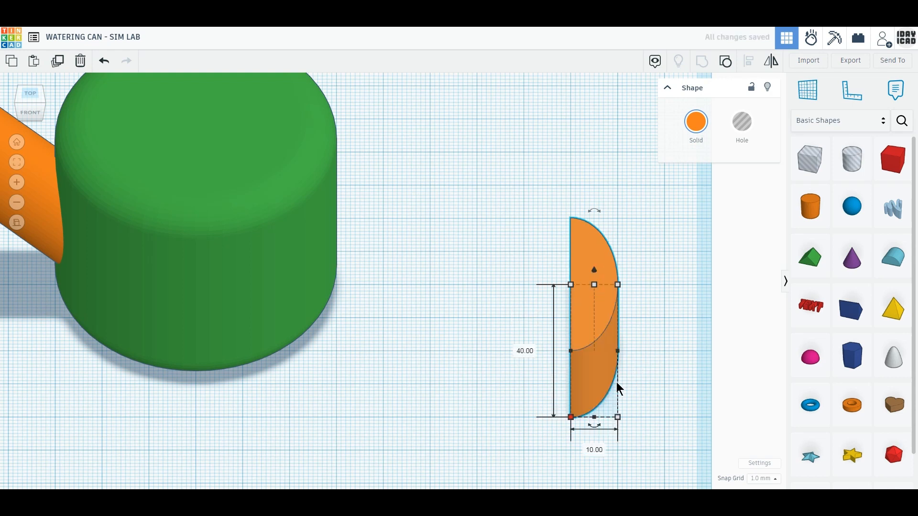
{"action": "type", "text": "20"}
{"action": "key", "text": "Return"}
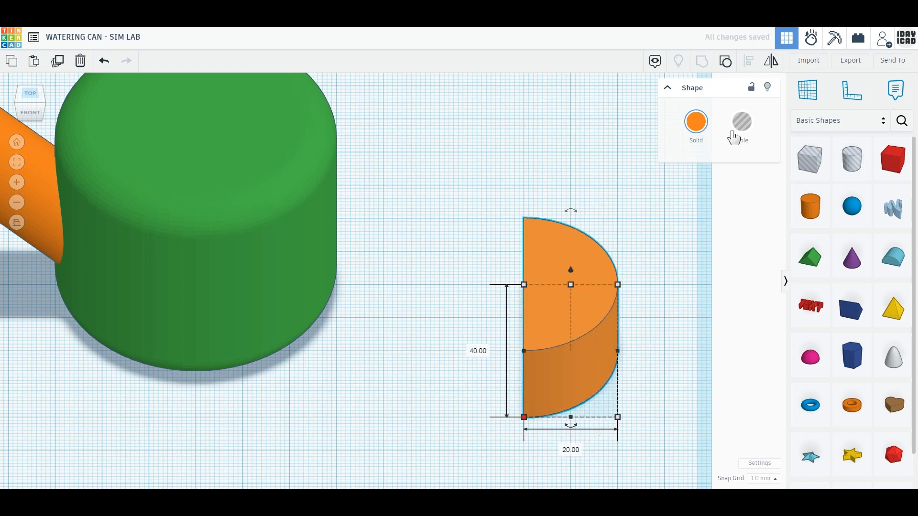
{"action": "left_click", "coordinate": [741, 135]}
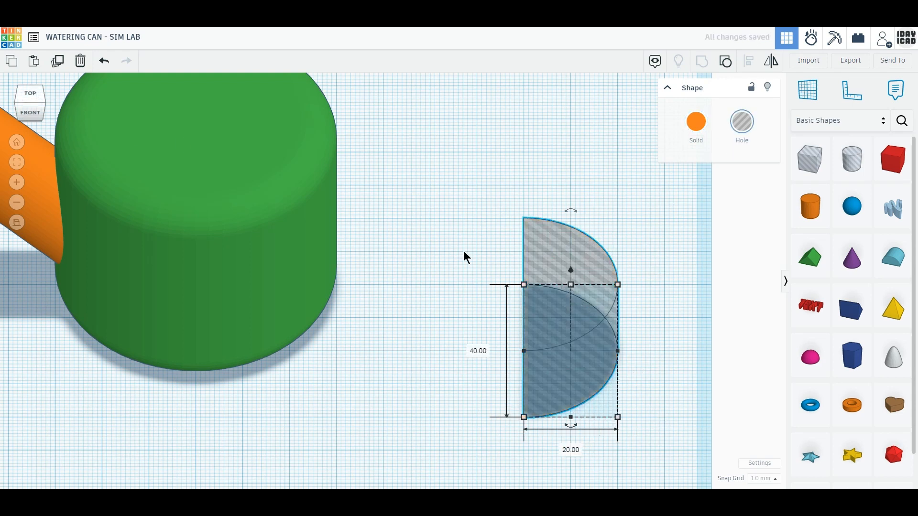
Raise the half-cylinder hole to 33 mm above the workplane and move it into the right half of the body's top as a filling opening.
{"action": "left_click_drag", "start_coordinate": [571, 271], "coordinate": [569, 167]}
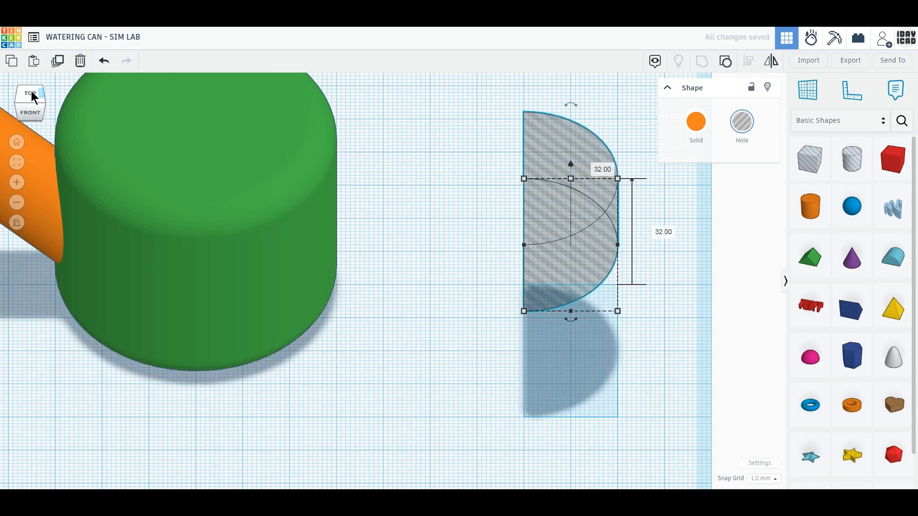
{"action": "left_click", "coordinate": [29, 99]}
{"action": "left_click_drag", "start_coordinate": [563, 366], "coordinate": [237, 273]}
{"action": "right_click_drag", "start_coordinate": [307, 321], "coordinate": [344, 363]}
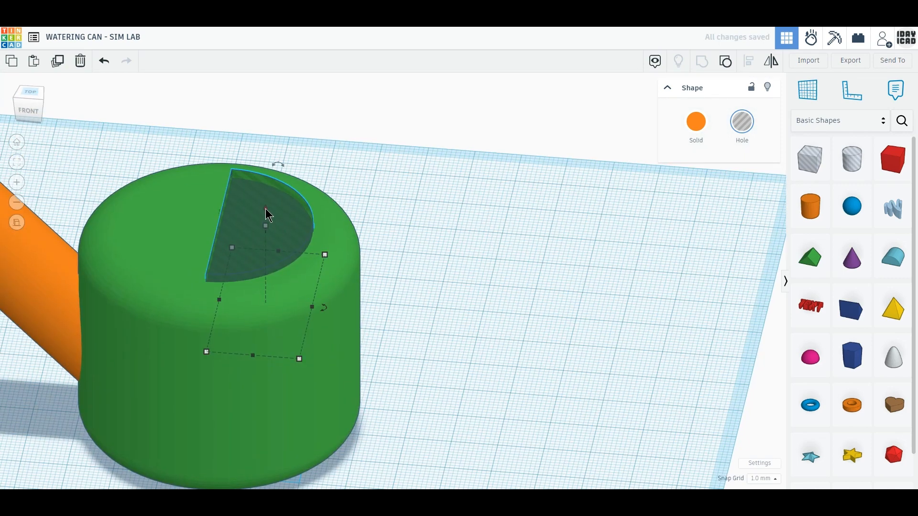
{"action": "left_click_drag", "start_coordinate": [265, 209], "coordinate": [265, 205]}
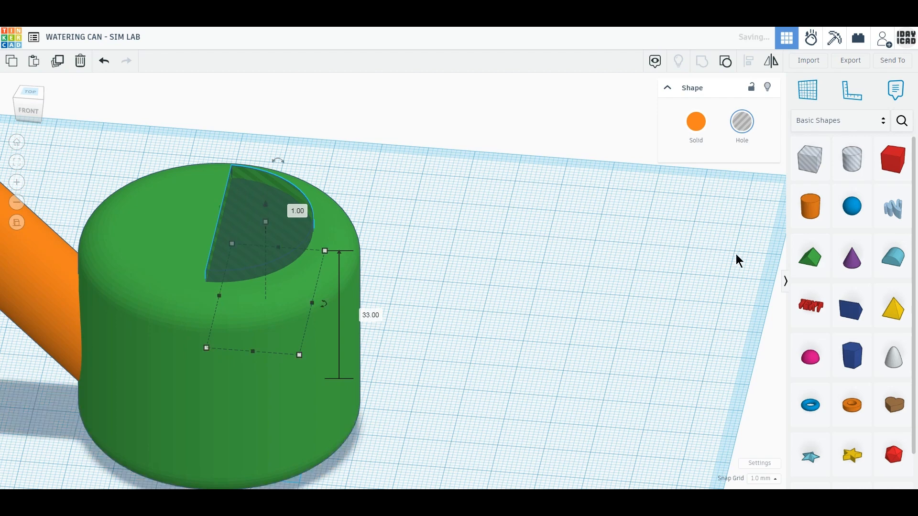
Place a new cylinder to the right of the body, enlarge it to 50 x 50 mm and set it to 64 sides.
{"action": "left_click_drag", "start_coordinate": [796, 226], "coordinate": [537, 378]}
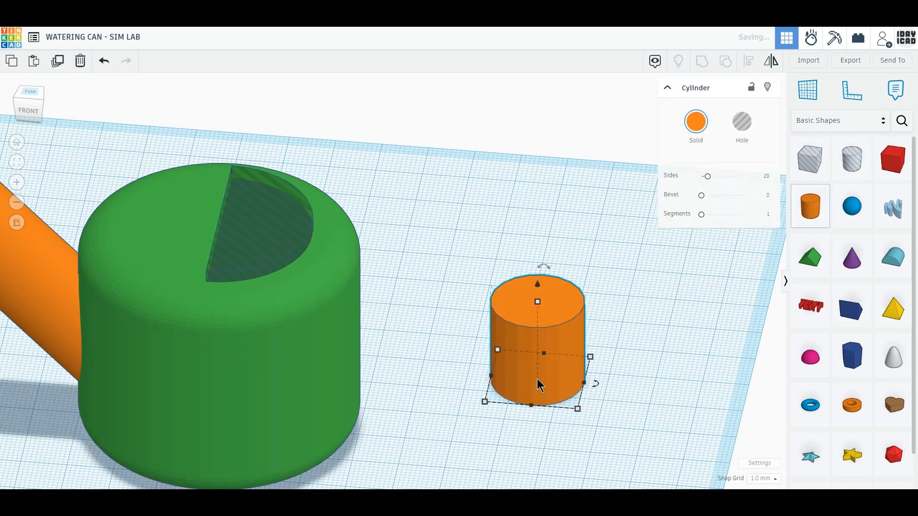
{"action": "left_click", "coordinate": [33, 92]}
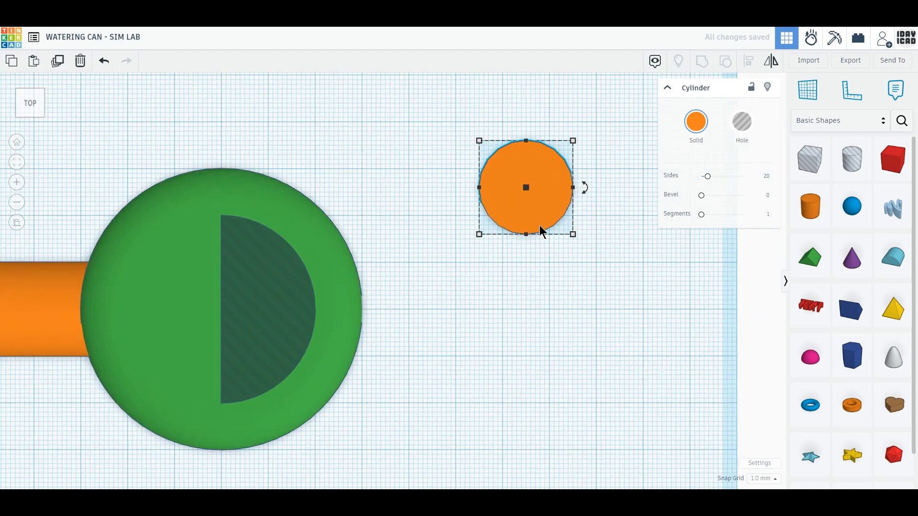
{"action": "left_click_drag", "start_coordinate": [539, 225], "coordinate": [643, 403]}
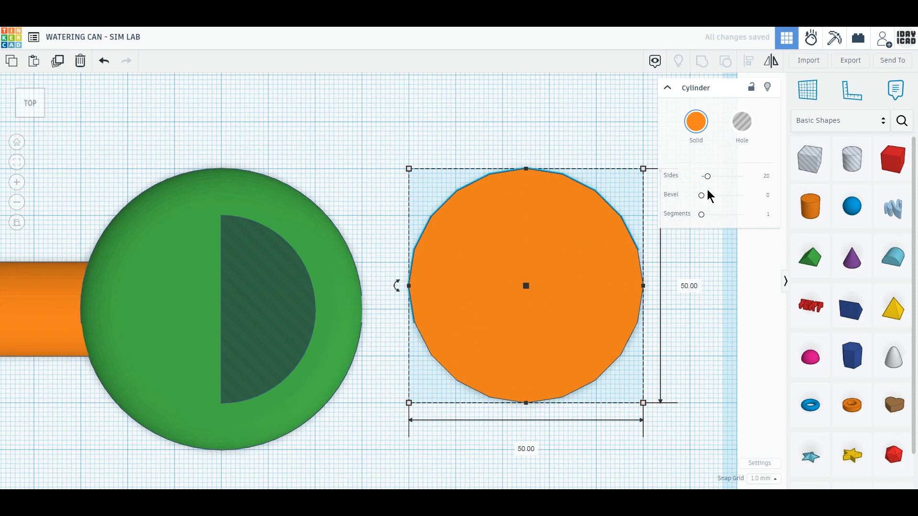
{"action": "left_click_drag", "start_coordinate": [721, 184], "coordinate": [779, 189]}
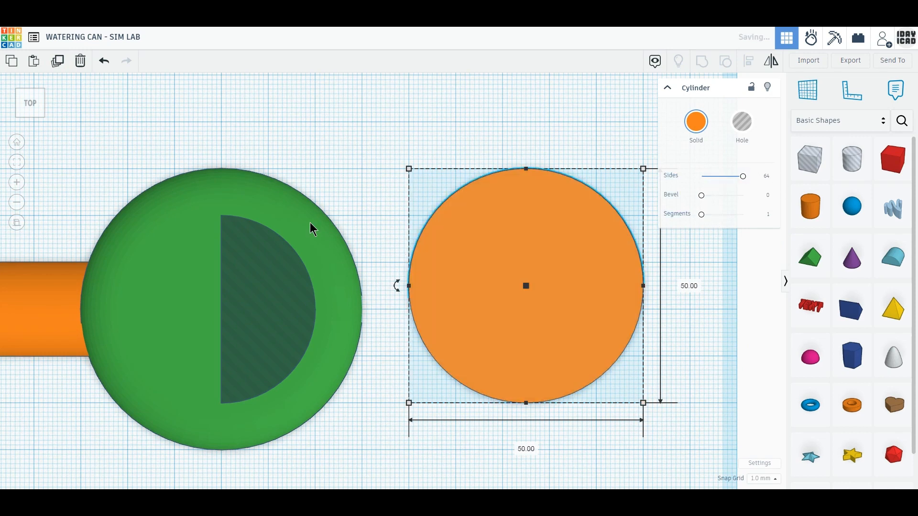
Hollow the 50 mm cylinder into a ring by grouping it with a centred 46 x 46 mm duplicate turned into a hole.
{"action": "left_click", "coordinate": [60, 65]}
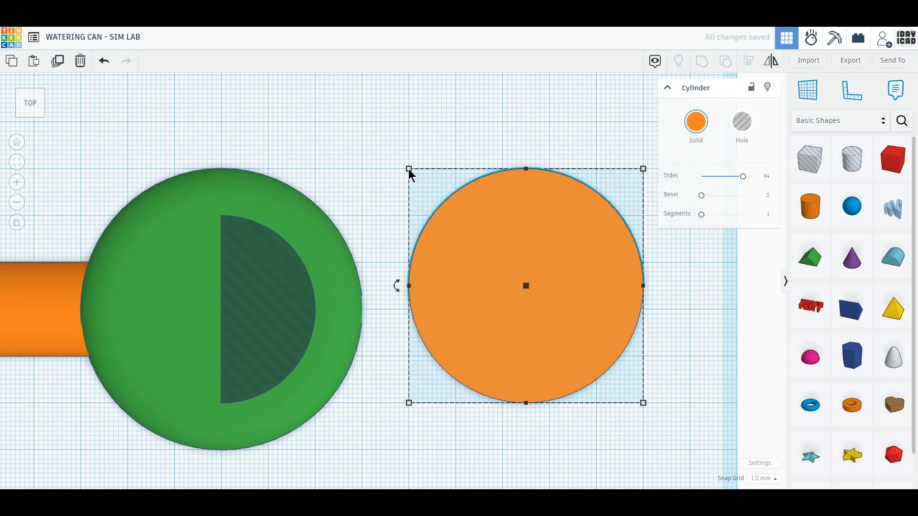
{"action": "left_click_drag", "start_coordinate": [408, 171], "coordinate": [417, 181]}
{"action": "left_click_drag", "start_coordinate": [643, 403], "coordinate": [639, 402]}
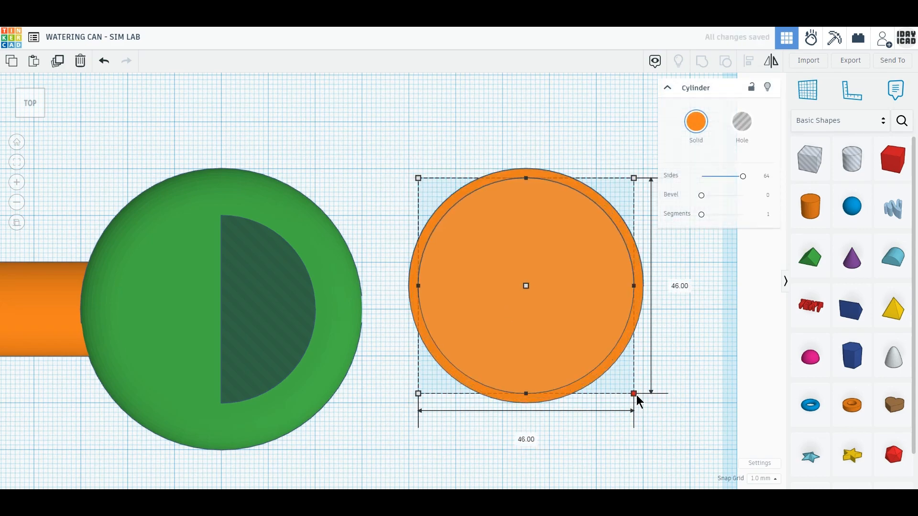
{"action": "left_click", "coordinate": [748, 132]}
{"action": "left_click", "coordinate": [612, 282], "text": "shift"}
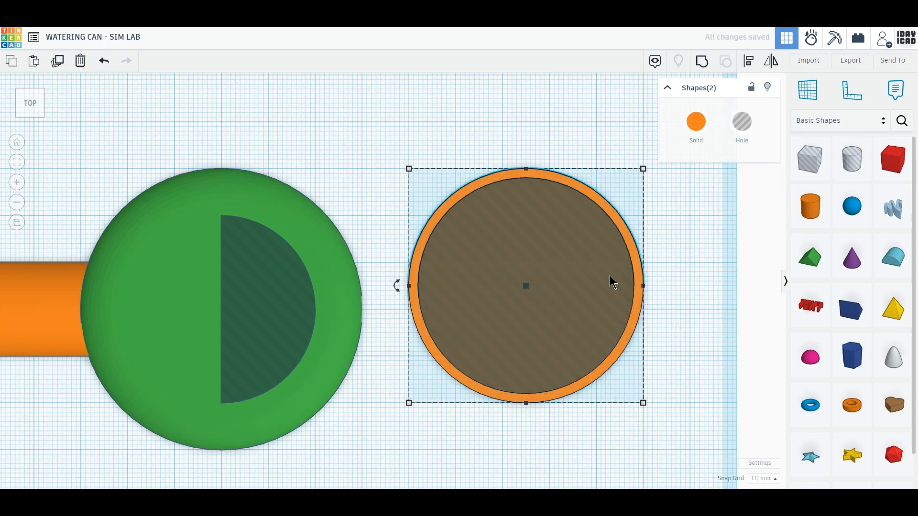
{"action": "left_click", "coordinate": [702, 66]}
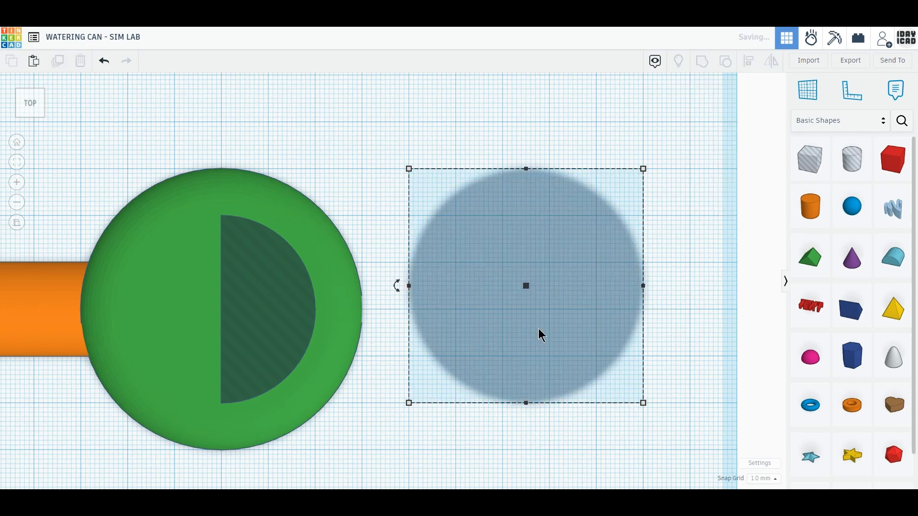
Set the ring's height to 10 mm and rotate it 90° to stand upright, facing the front.
{"action": "right_click_drag", "start_coordinate": [539, 334], "coordinate": [633, 277]}
{"action": "left_click", "coordinate": [505, 261]}
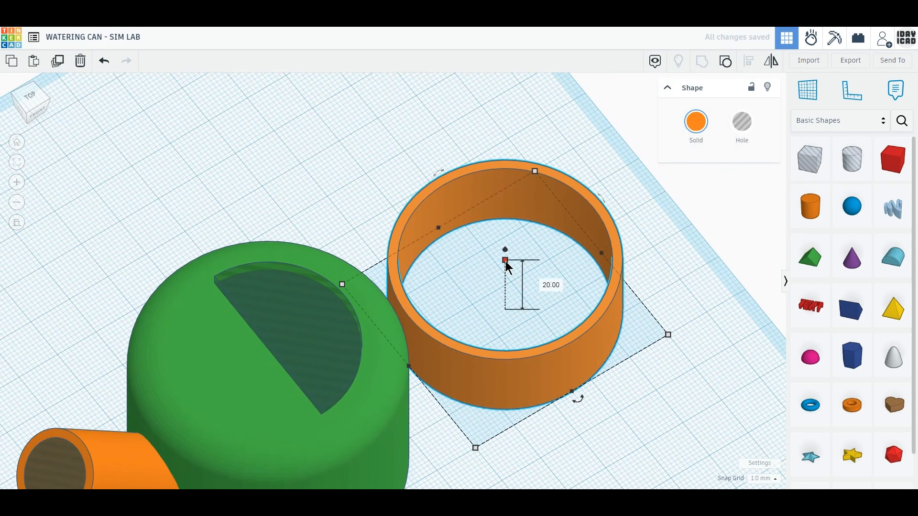
{"action": "left_click", "coordinate": [548, 284]}
{"action": "type", "text": "10"}
{"action": "key", "text": "Return"}
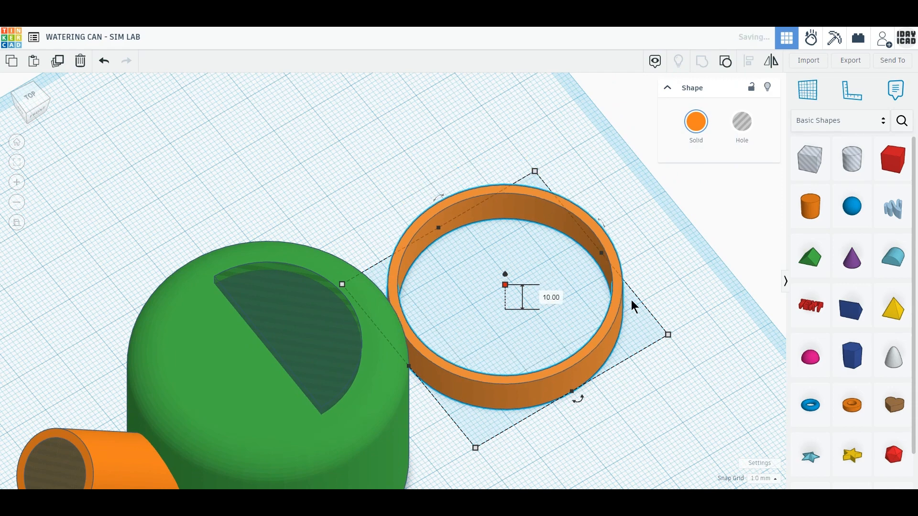
{"action": "left_click_drag", "start_coordinate": [601, 225], "coordinate": [624, 271]}
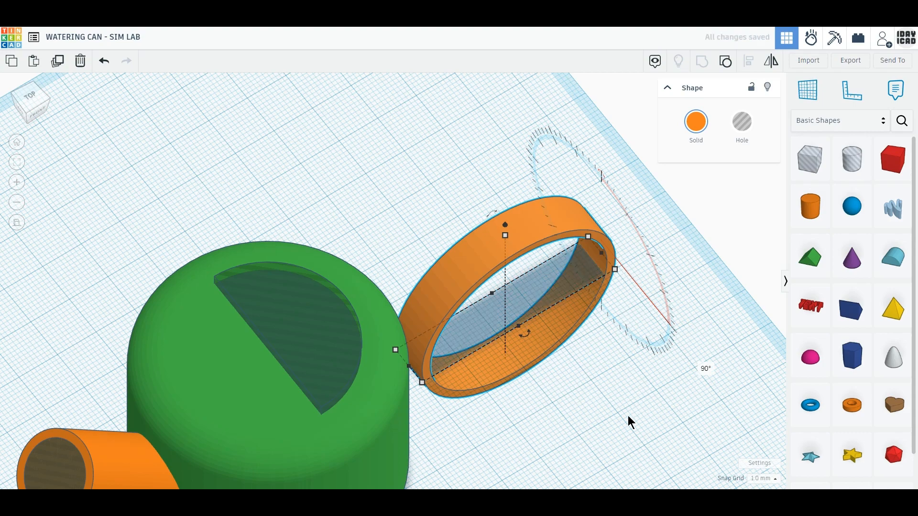
Move the upright ring up and centre it left to right on the body, so its upper arc forms a handle above the top.
{"action": "left_click", "coordinate": [37, 116]}
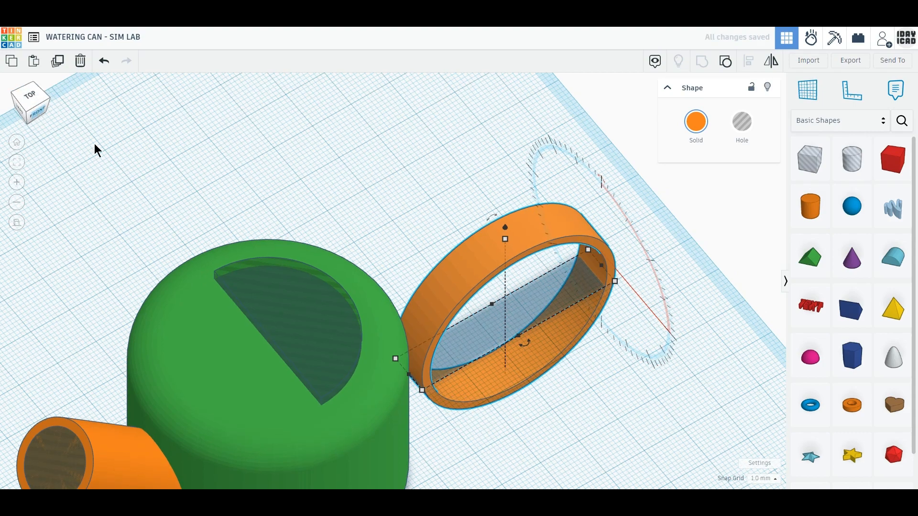
{"action": "left_click", "coordinate": [34, 117]}
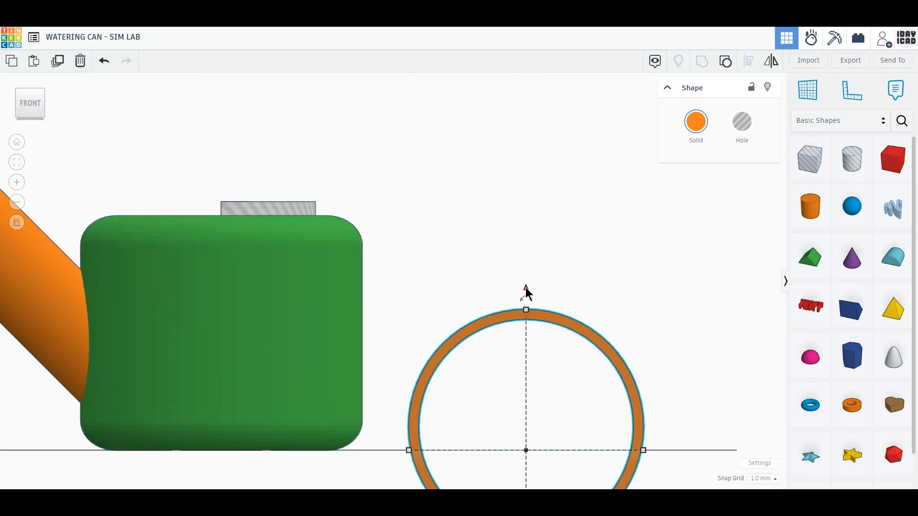
{"action": "left_click_drag", "start_coordinate": [526, 288], "coordinate": [537, 92]}
{"action": "left_click_drag", "start_coordinate": [640, 251], "coordinate": [336, 249]}
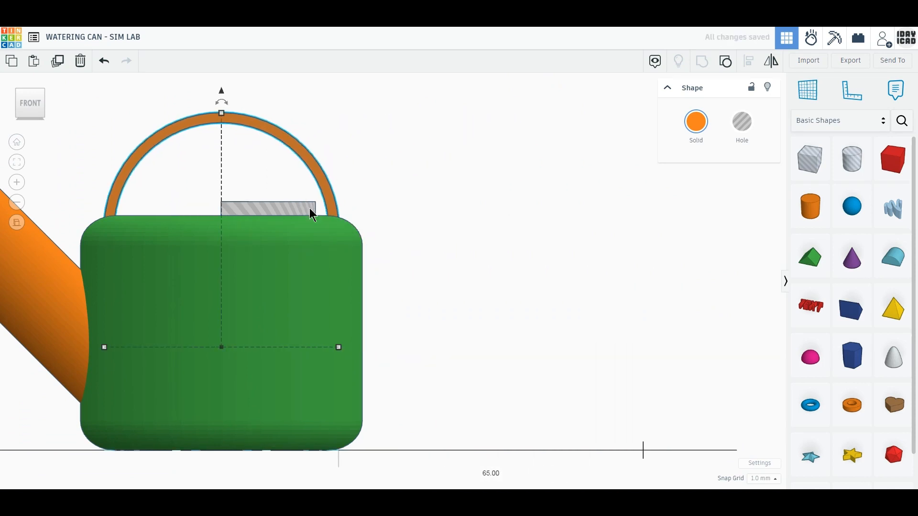
{"action": "key", "text": "ctrl+Down"}
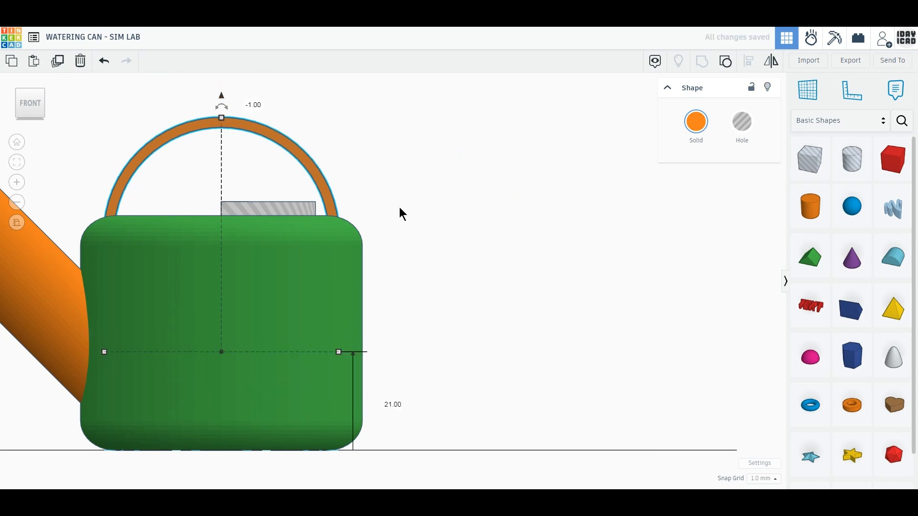
{"action": "left_click_drag", "start_coordinate": [221, 96], "coordinate": [222, 75]}
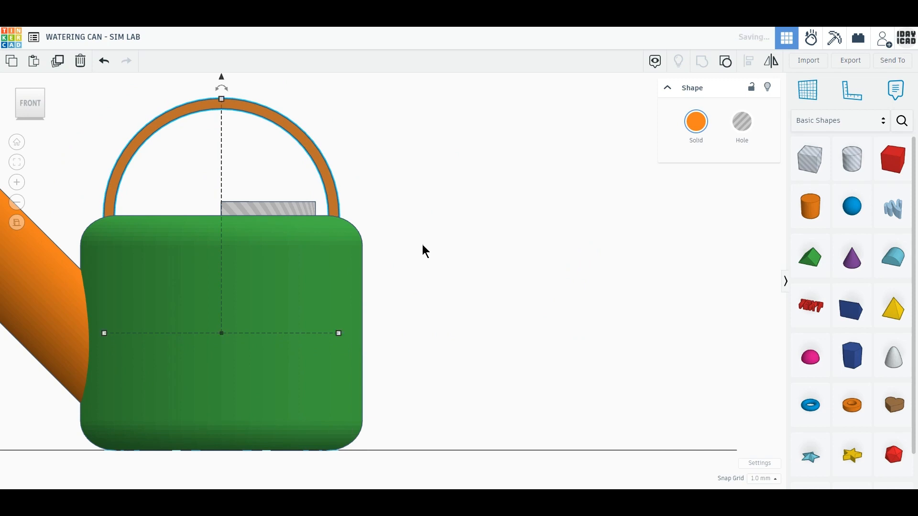
Try grouping all the watering can parts into one shape, check it from above, and ungroup the parts again.
{"action": "left_click", "coordinate": [17, 142]}
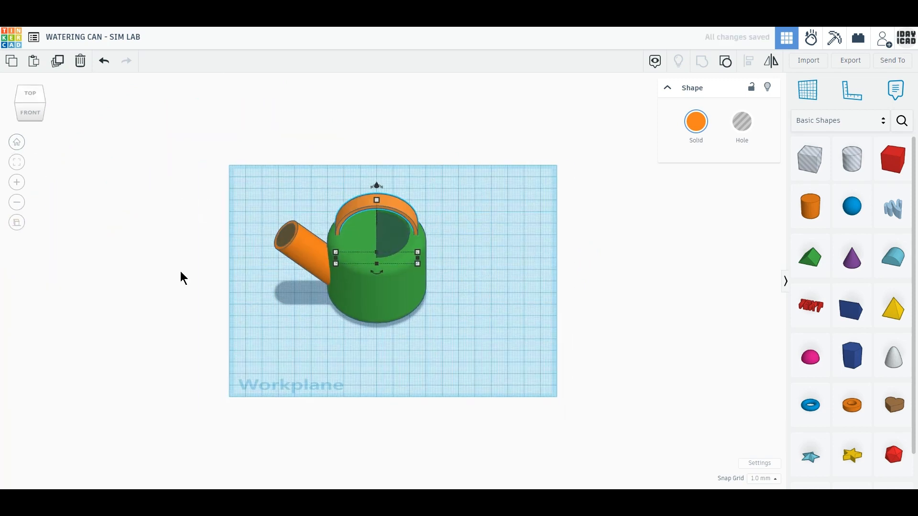
{"action": "left_click_drag", "start_coordinate": [487, 344], "coordinate": [486, 344]}
{"action": "scroll", "coordinate": [368, 308], "scroll_direction": "up", "scroll_amount": 4}
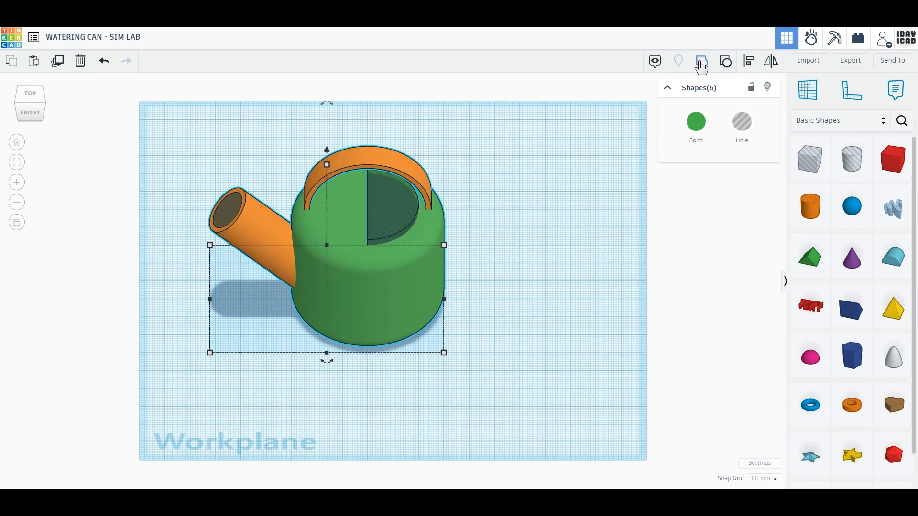
{"action": "left_click", "coordinate": [701, 63]}
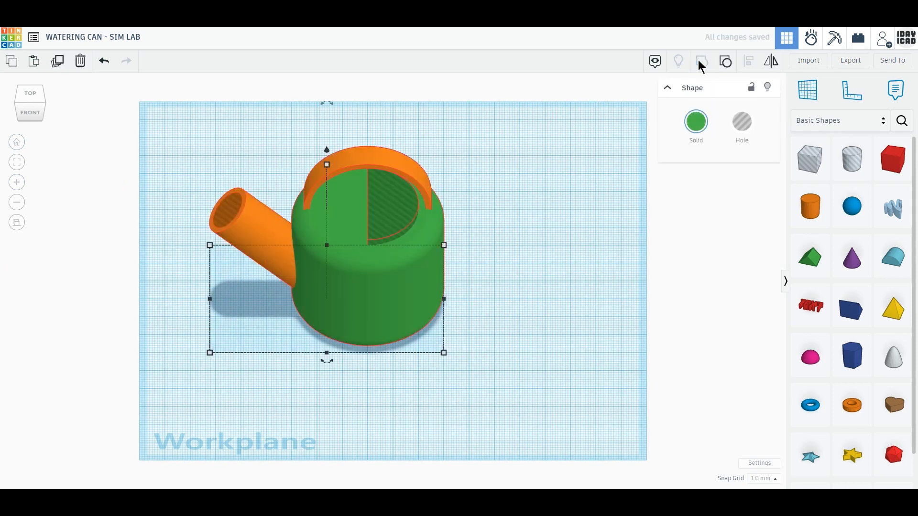
{"action": "left_click", "coordinate": [29, 94]}
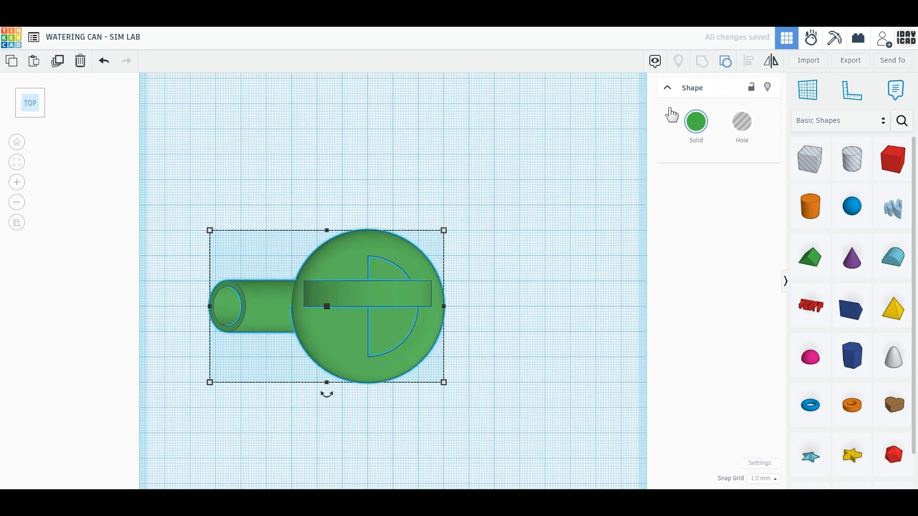
{"action": "key", "text": "ctrl+shift+g"}
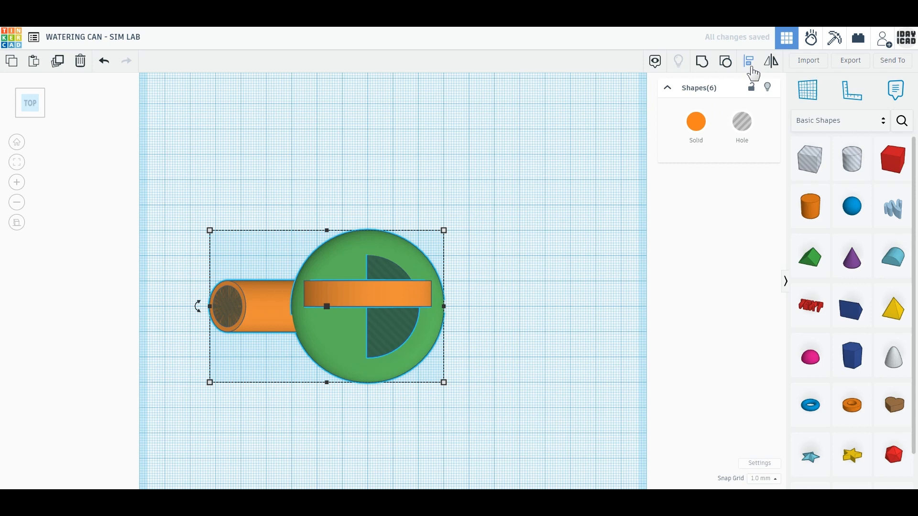
Align all the watering can parts to a common centreline front to back, so the handle sits centred on the body.
{"action": "left_click", "coordinate": [751, 64]}
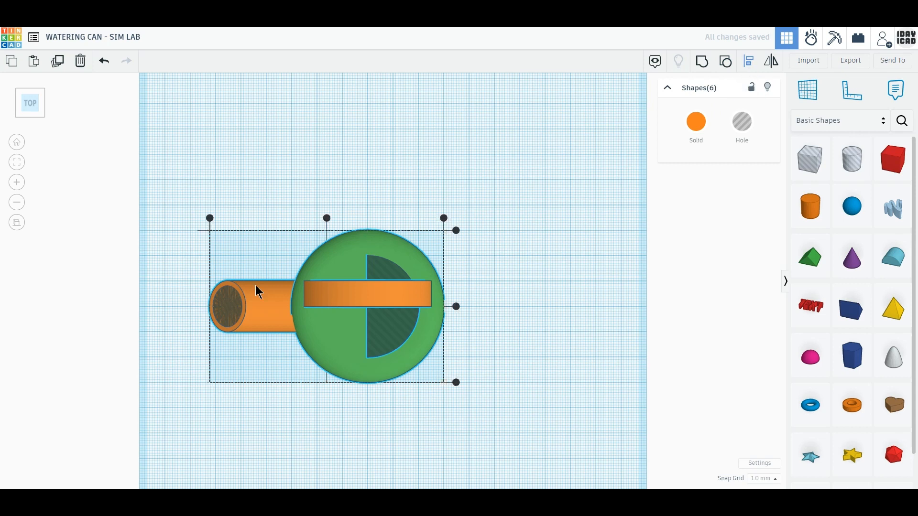
{"action": "left_click", "coordinate": [455, 306]}
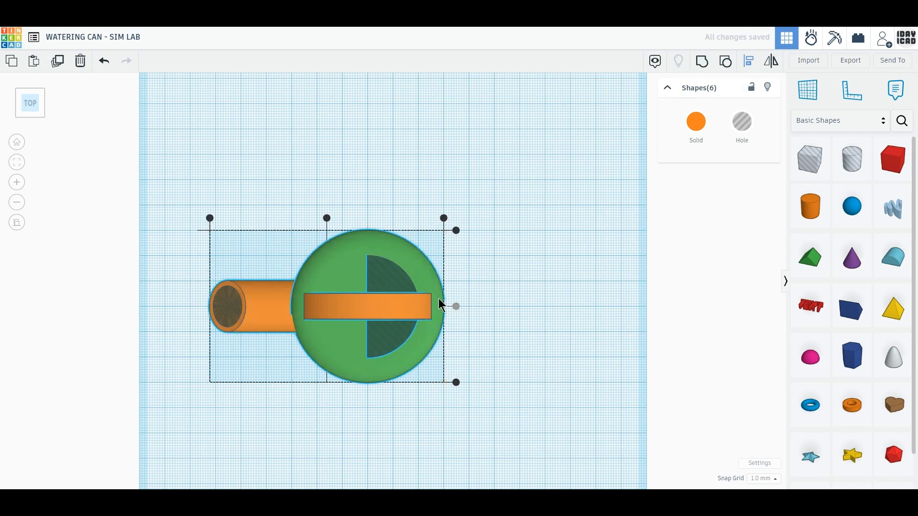
{"action": "left_click", "coordinate": [401, 317]}
Try colouring all the watering can parts solid blue at once, then undo the colour change.
{"action": "left_click", "coordinate": [697, 131]}
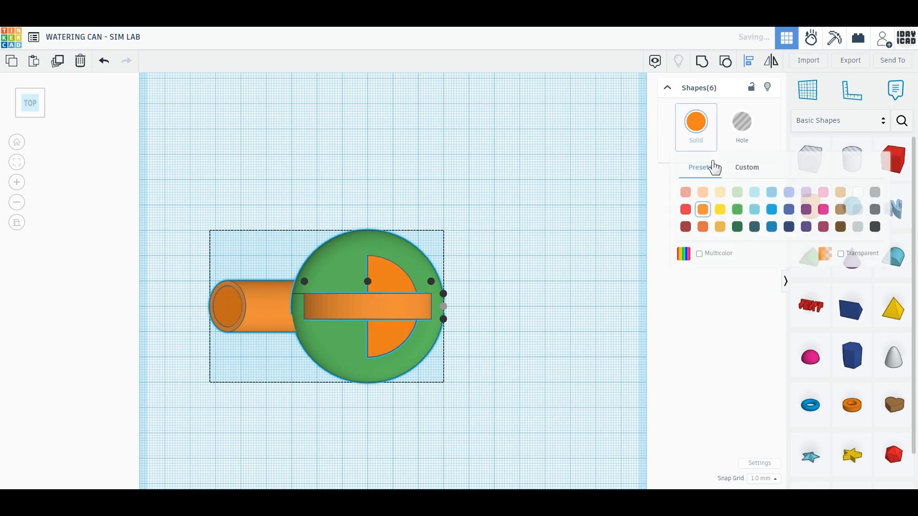
{"action": "left_click", "coordinate": [773, 210]}
{"action": "right_click_drag", "start_coordinate": [513, 341], "coordinate": [526, 295]}
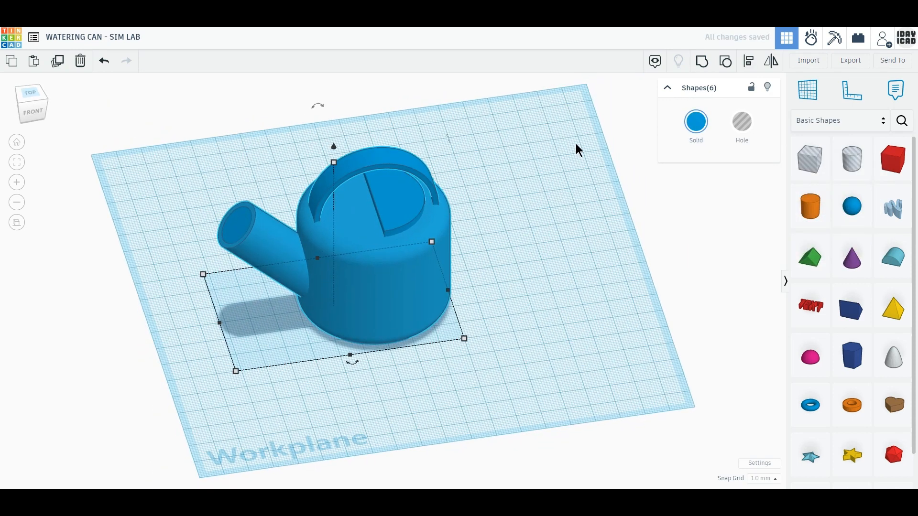
{"action": "left_click", "coordinate": [103, 61]}
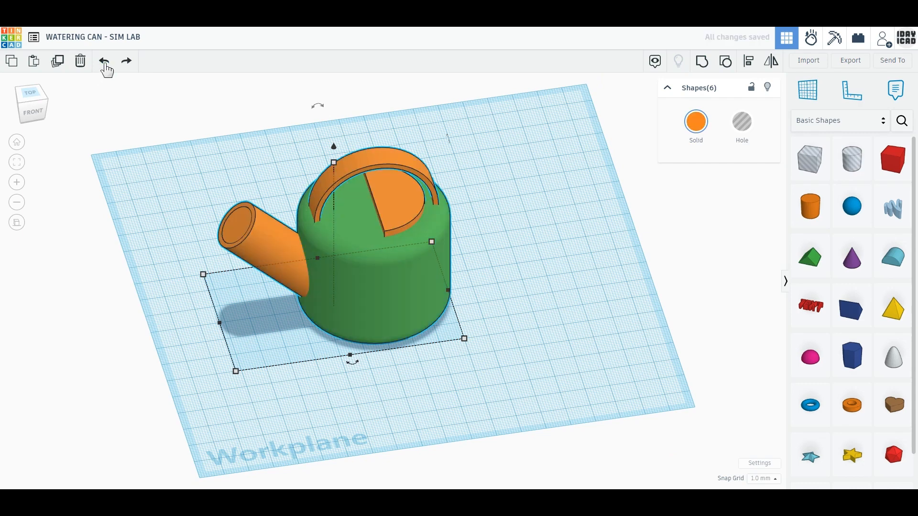
{"action": "left_click", "coordinate": [104, 66]}
Colour only the arched handle blue.
{"action": "left_click", "coordinate": [538, 187]}
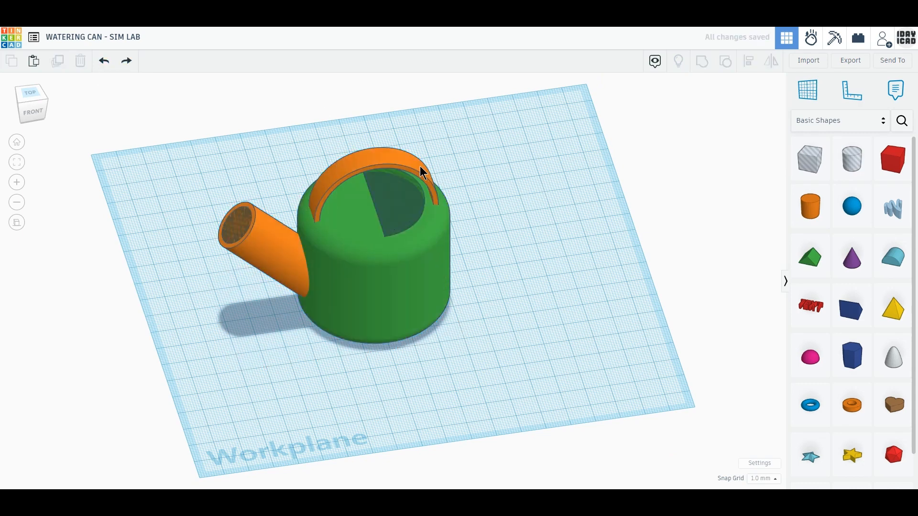
{"action": "left_click", "coordinate": [420, 166]}
{"action": "left_click", "coordinate": [697, 132]}
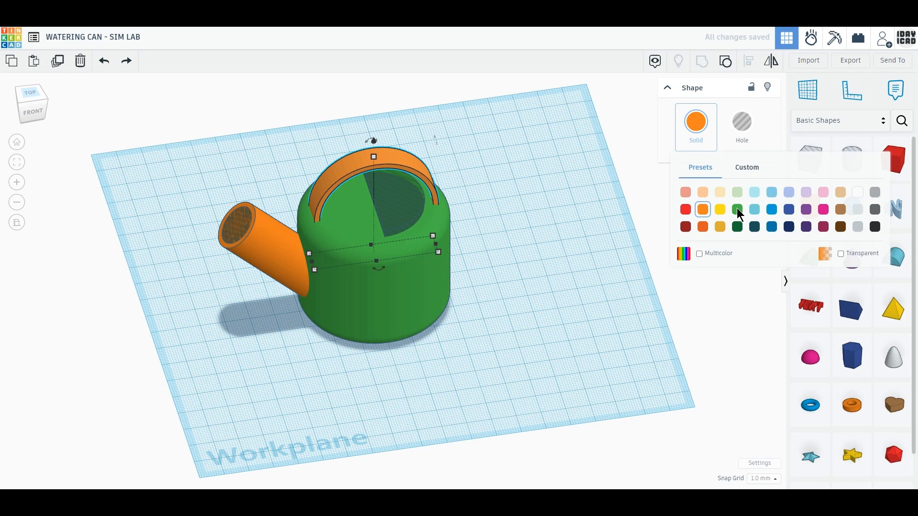
{"action": "left_click", "coordinate": [771, 208]}
Group all the watering can parts into one shape and turn on Multicolor to keep the individual part colours.
{"action": "left_click_drag", "start_coordinate": [198, 117], "coordinate": [476, 352]}
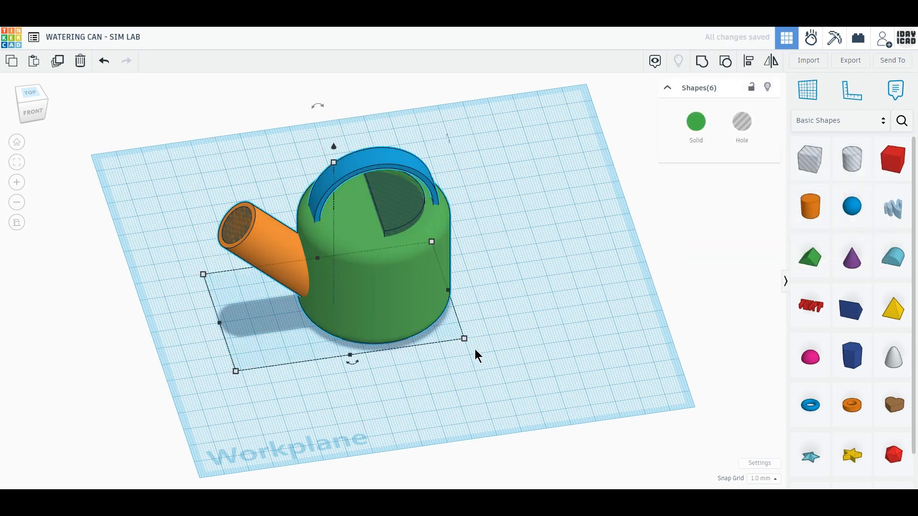
{"action": "left_click", "coordinate": [700, 62]}
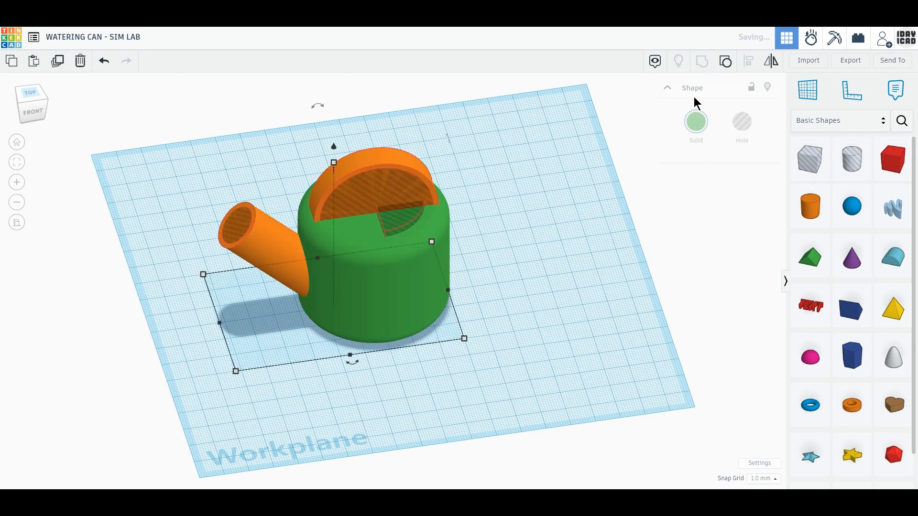
{"action": "left_click", "coordinate": [696, 126]}
{"action": "left_click", "coordinate": [699, 254]}
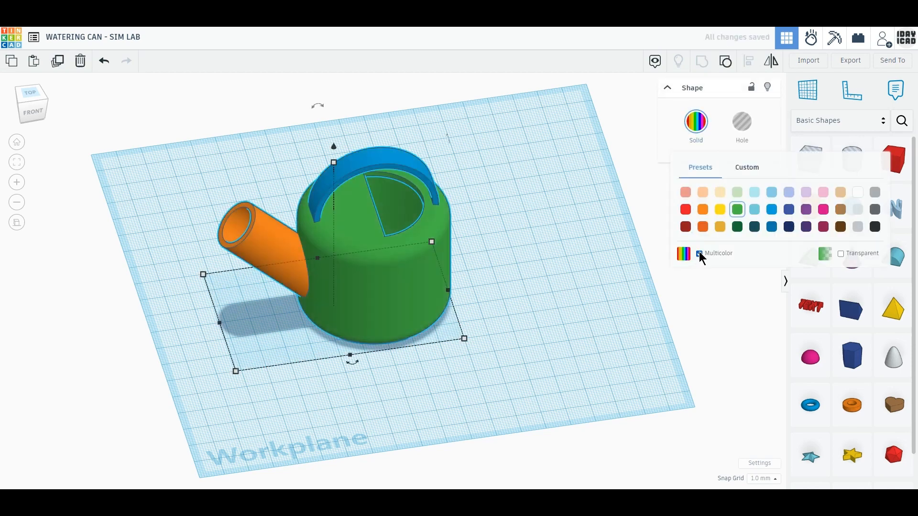
Switch the grouped can to a hole to inspect its hollow interior, then restore it to a multicolour solid.
{"action": "left_click", "coordinate": [744, 132]}
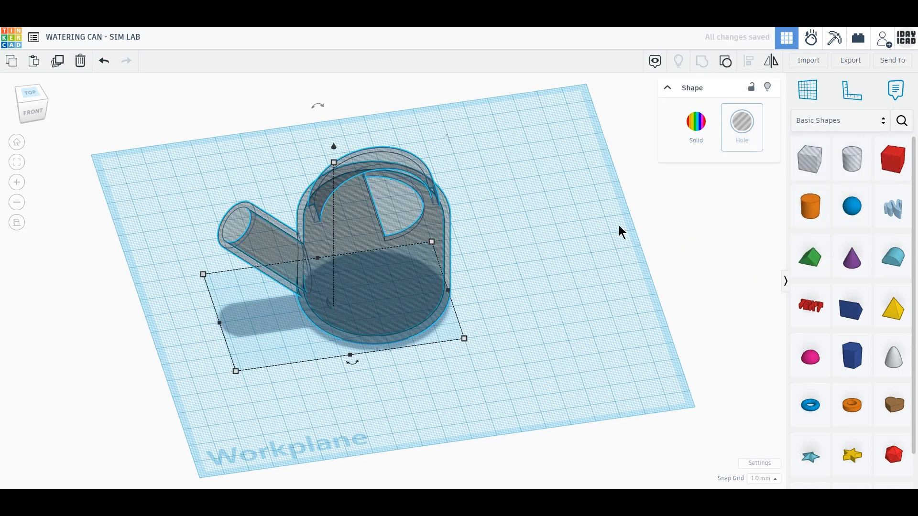
{"action": "right_click_drag", "start_coordinate": [618, 231], "coordinate": [484, 332]}
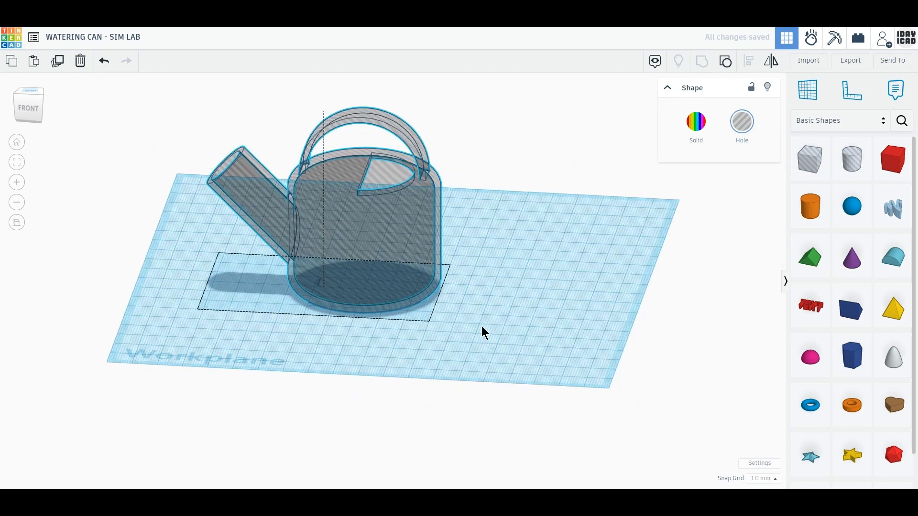
{"action": "left_click", "coordinate": [697, 125]}
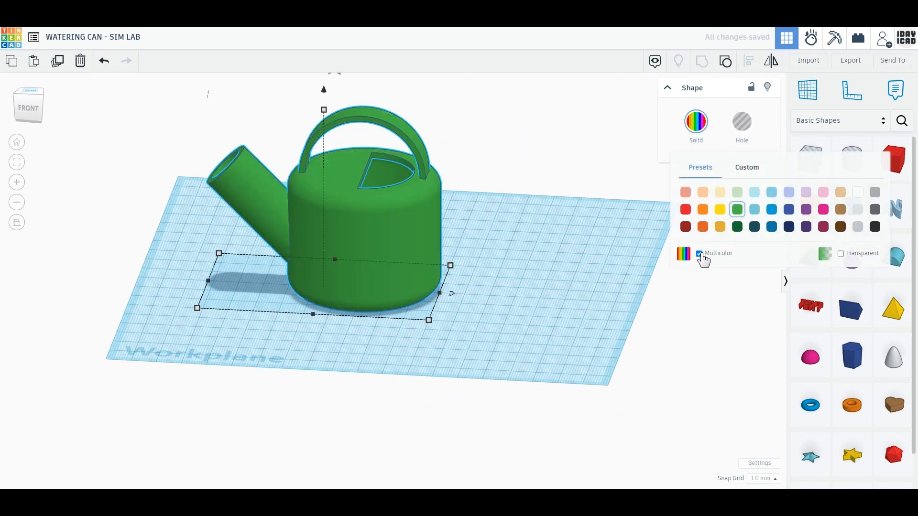
{"action": "left_click", "coordinate": [700, 254]}
{"action": "left_click", "coordinate": [700, 254]}
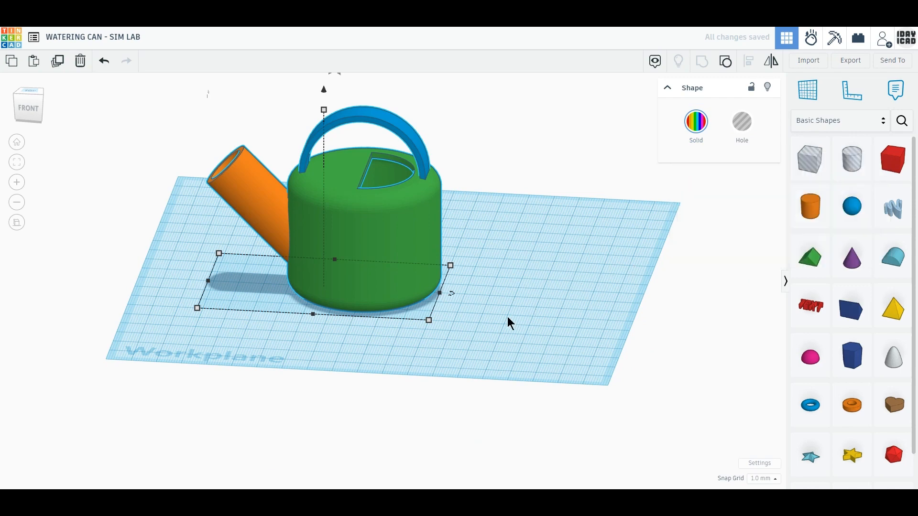
{"action": "right_click_drag", "start_coordinate": [507, 317], "coordinate": [513, 346]}
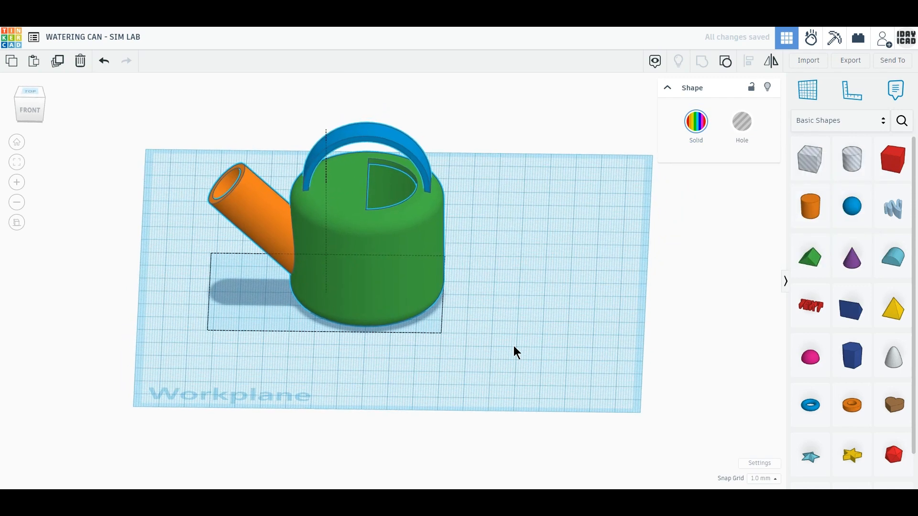
{"action": "left_click", "coordinate": [462, 340]}
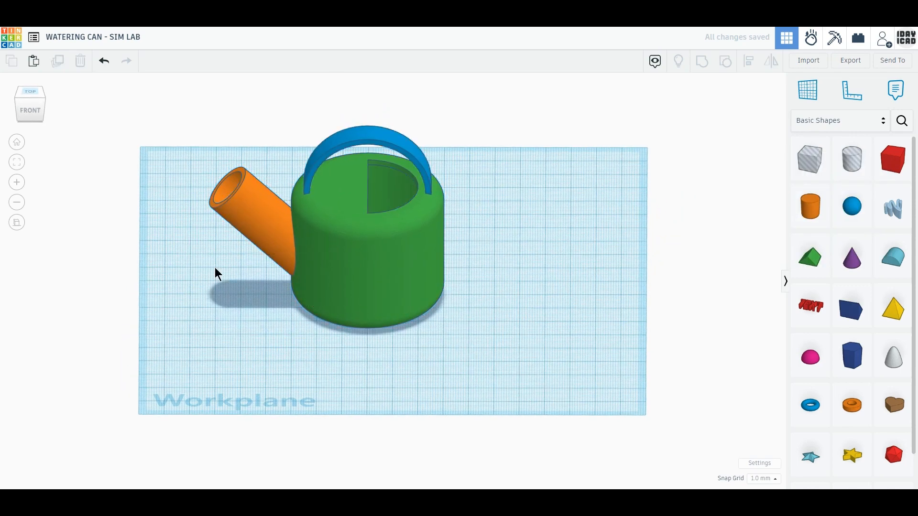
Add a sphere to the workplane beside the watering can in perspective view and size it to 4 x 4 x 4 mm.
{"action": "left_click", "coordinate": [16, 224]}
{"action": "left_click", "coordinate": [852, 210]}
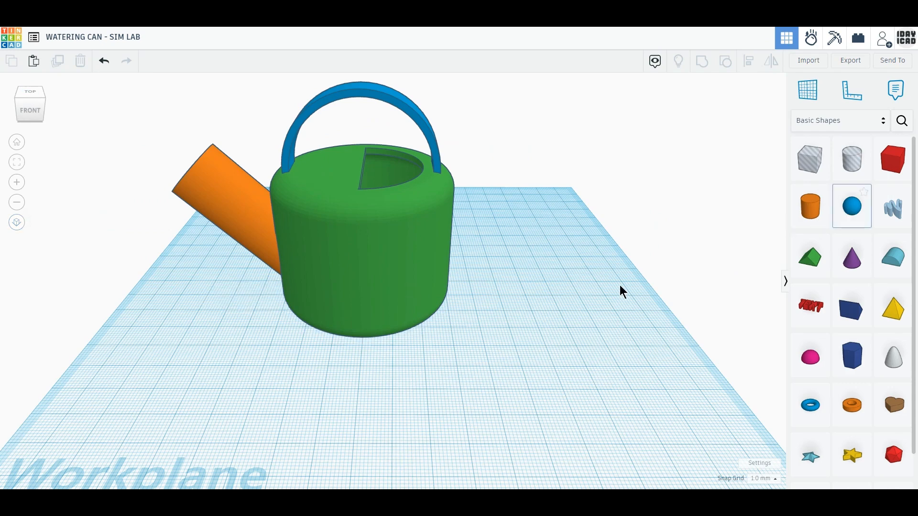
{"action": "left_click", "coordinate": [561, 343]}
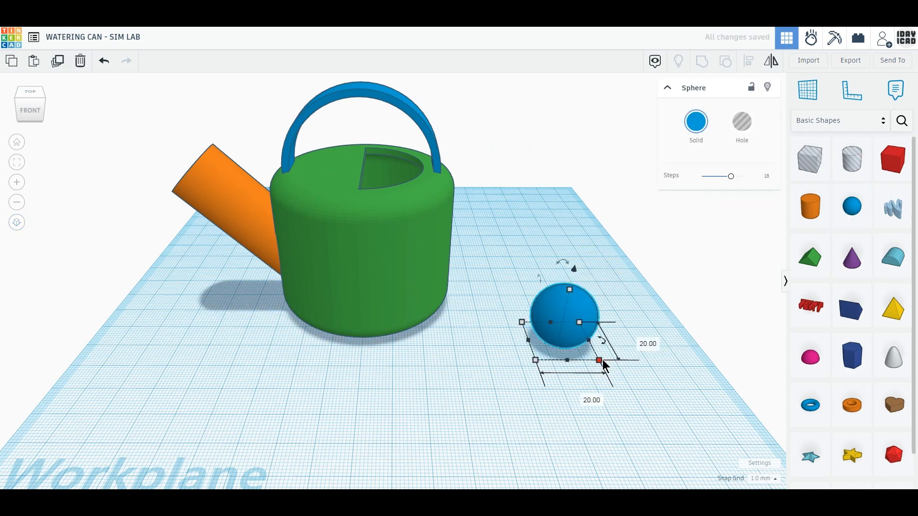
{"action": "left_click", "coordinate": [585, 398]}
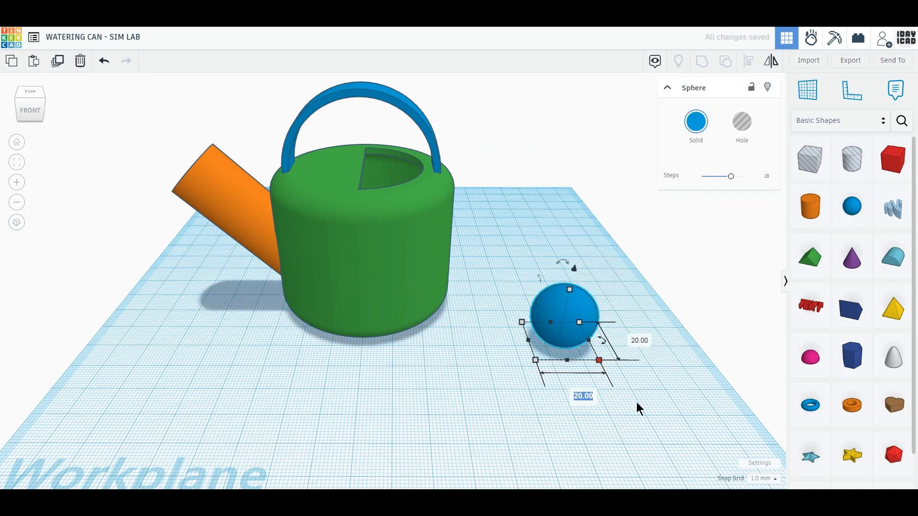
{"action": "type", "text": "4"}
{"action": "key", "text": "Tab"}
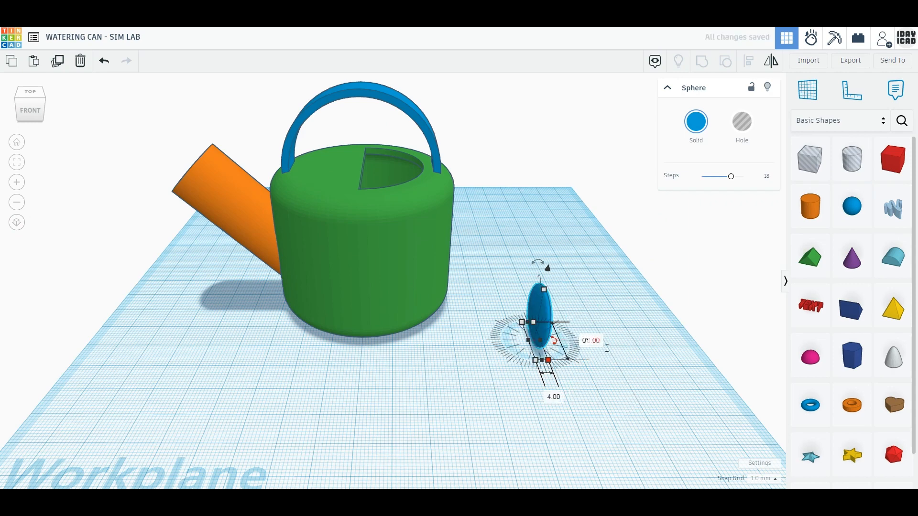
{"action": "type", "text": "4"}
{"action": "key", "text": "Return"}
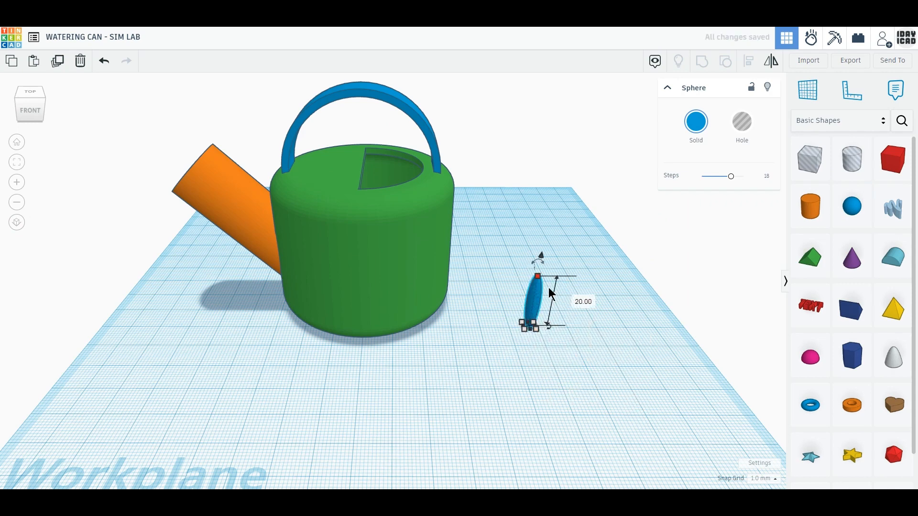
{"action": "left_click", "coordinate": [584, 302]}
{"action": "type", "text": "4"}
{"action": "key", "text": "Return"}
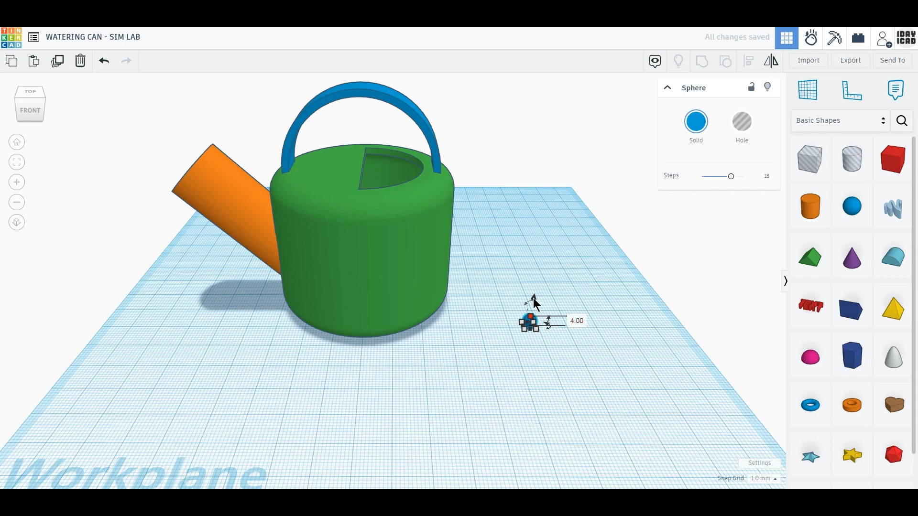
Raise the small sphere 4 mm above the workplane.
{"action": "mouse_move", "coordinate": [533, 298]}
{"action": "left_mouse_down"}
{"action": "mouse_move", "coordinate": [536, 289]}
{"action": "mouse_move", "coordinate": [528, 293]}
{"action": "left_mouse_up"}
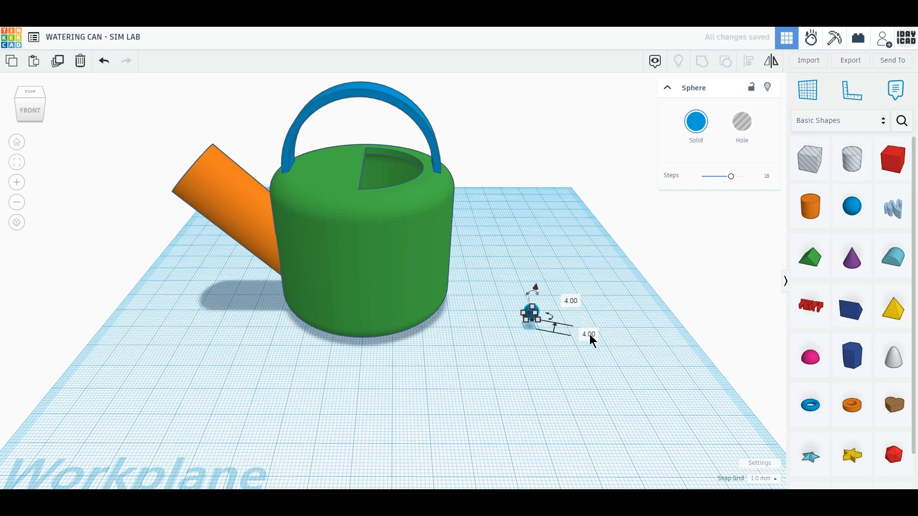
{"action": "key", "text": "ctrl+Down"}
{"action": "key", "text": "ctrl+Up"}
Move the small sphere 39 mm toward the back and 13 mm farther right, working in a flat top view.
{"action": "left_click", "coordinate": [34, 94]}
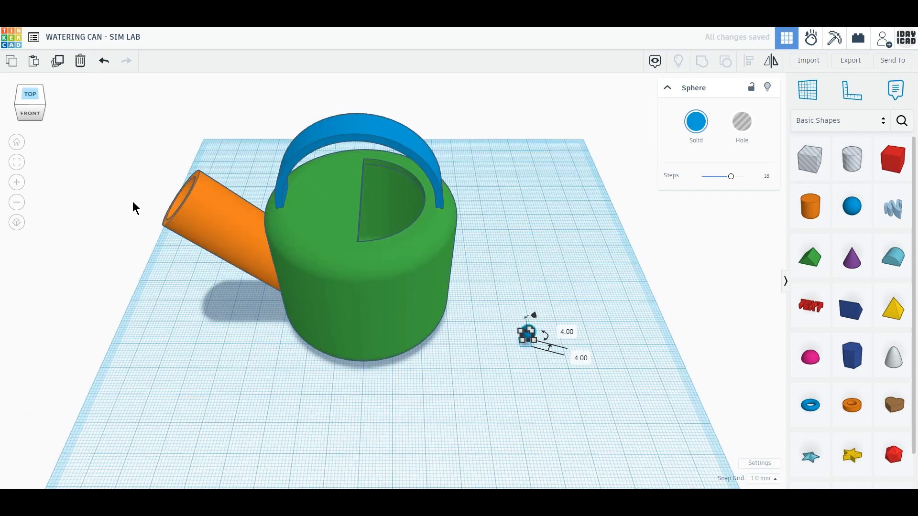
{"action": "middle_click_drag", "start_coordinate": [586, 357], "coordinate": [389, 330]}
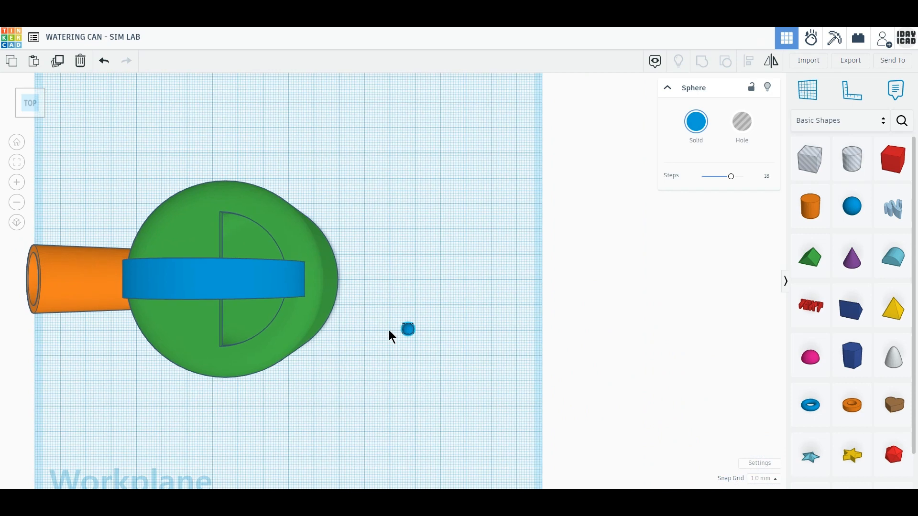
{"action": "left_click", "coordinate": [20, 227]}
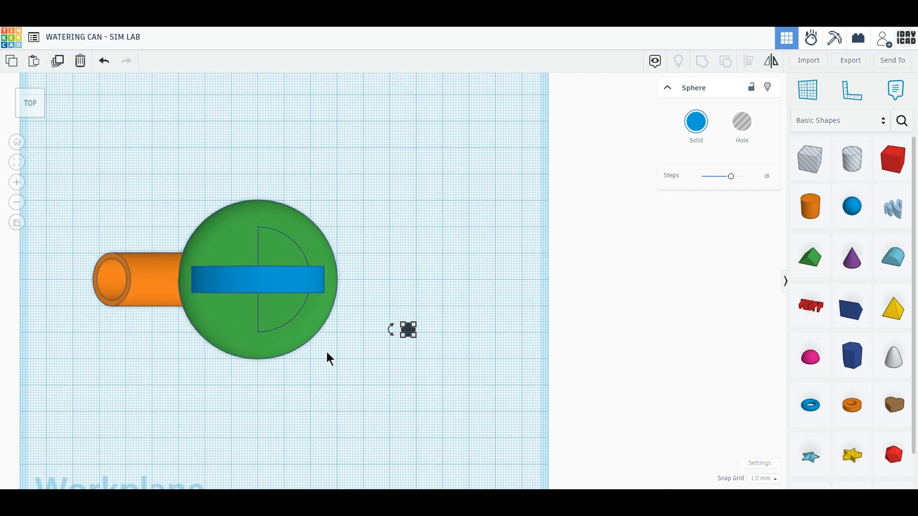
{"action": "scroll", "coordinate": [327, 352], "scroll_direction": "up", "scroll_amount": 1}
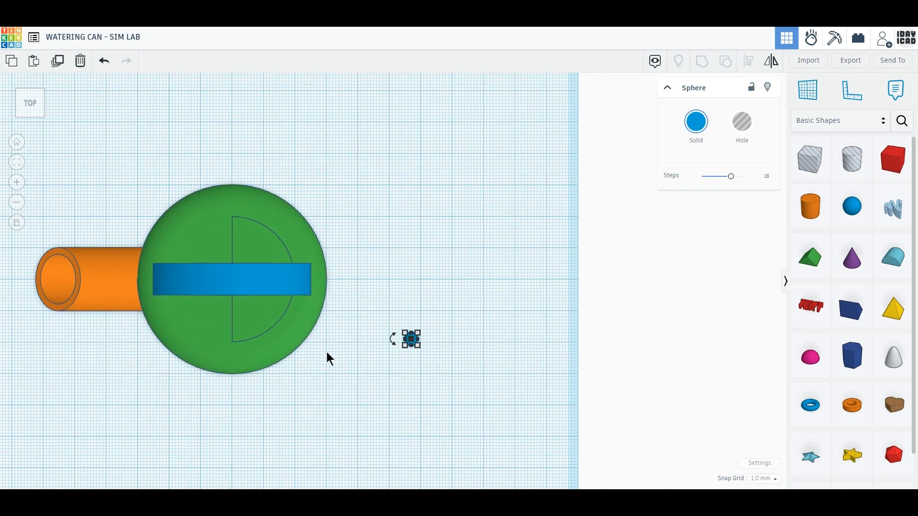
{"action": "left_click", "coordinate": [429, 362]}
{"action": "scroll", "coordinate": [421, 359], "scroll_direction": "up", "scroll_amount": 2}
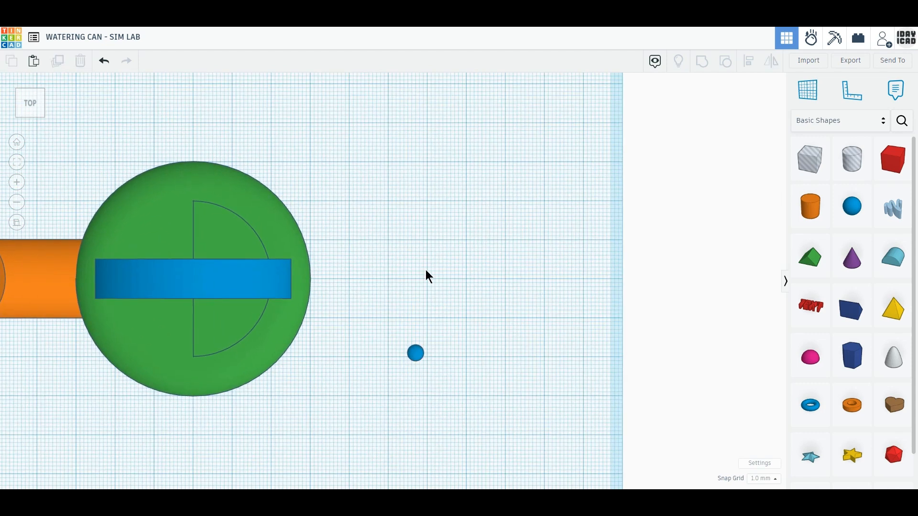
{"action": "left_click_drag", "start_coordinate": [415, 353], "coordinate": [468, 201]}
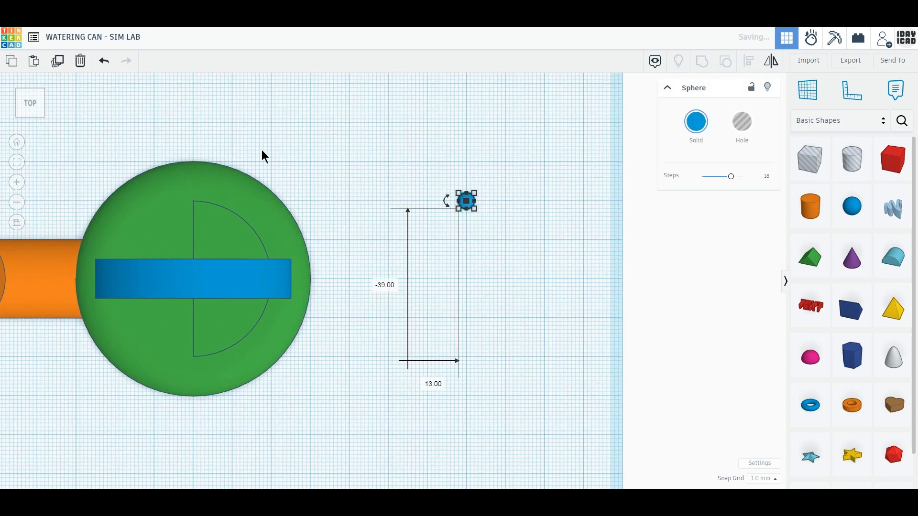
Try duplicating and pasting the small sphere, and remove the unwanted copies again.
{"action": "left_click", "coordinate": [58, 62]}
{"action": "left_click_drag", "start_coordinate": [467, 201], "coordinate": [467, 216]}
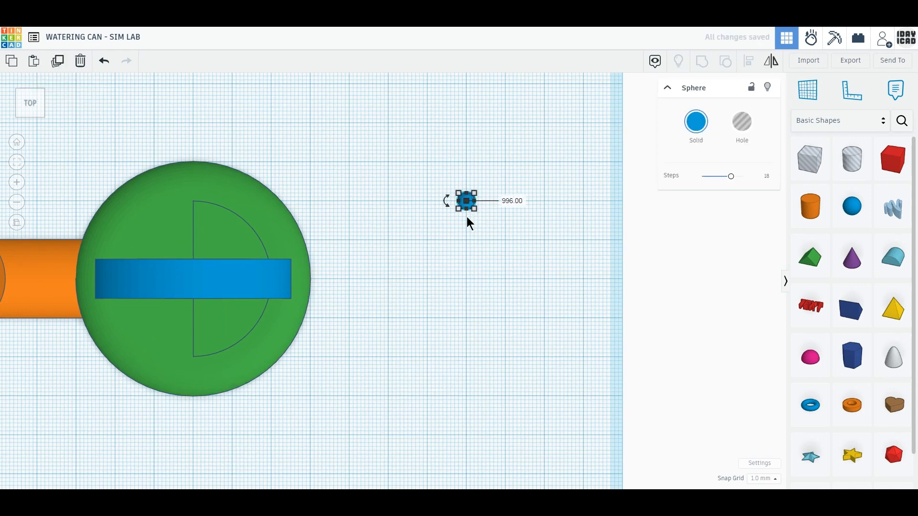
{"action": "left_click", "coordinate": [104, 63]}
{"action": "left_click", "coordinate": [492, 303]}
{"action": "right_click_drag", "start_coordinate": [492, 304], "coordinate": [408, 234]}
{"action": "key", "text": "ctrl+v"}
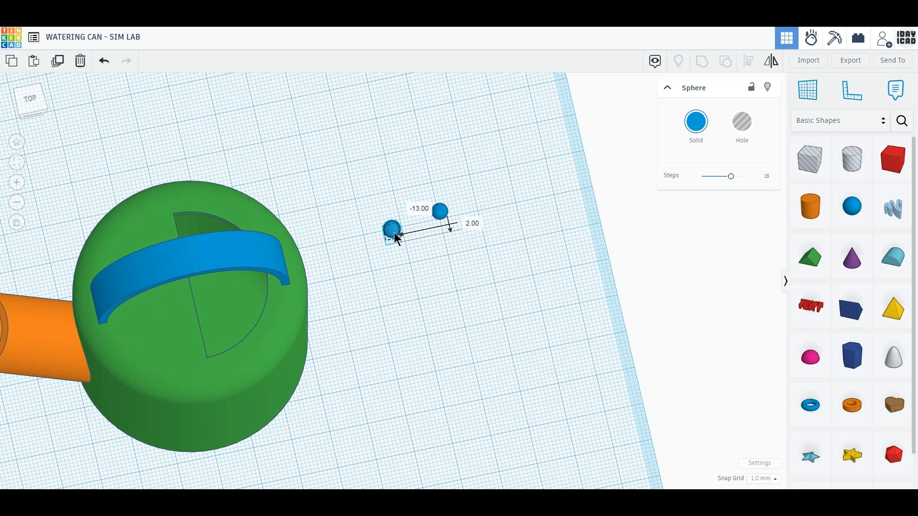
{"action": "key", "text": "Delete"}
Duplicate the small sphere and move the copy 4 mm toward the front, directly beside the original.
{"action": "left_click", "coordinate": [443, 213]}
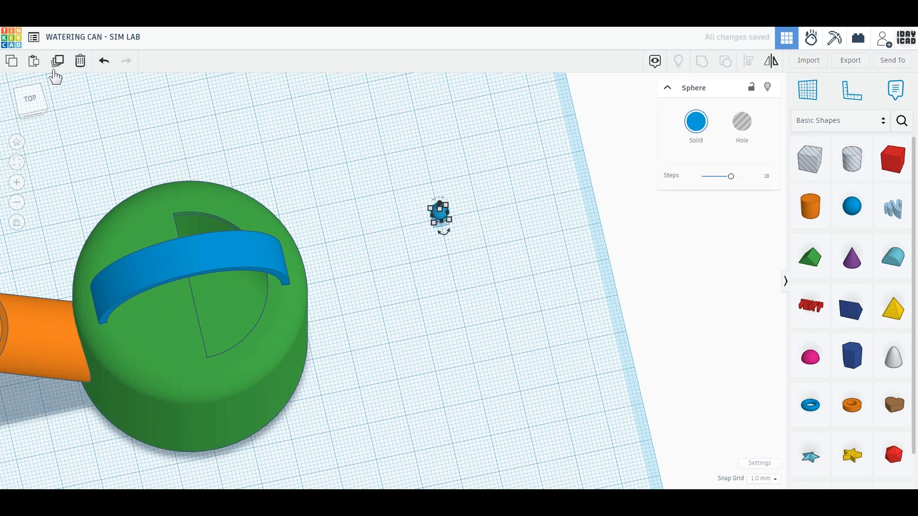
{"action": "left_click", "coordinate": [402, 213]}
{"action": "left_click", "coordinate": [440, 218]}
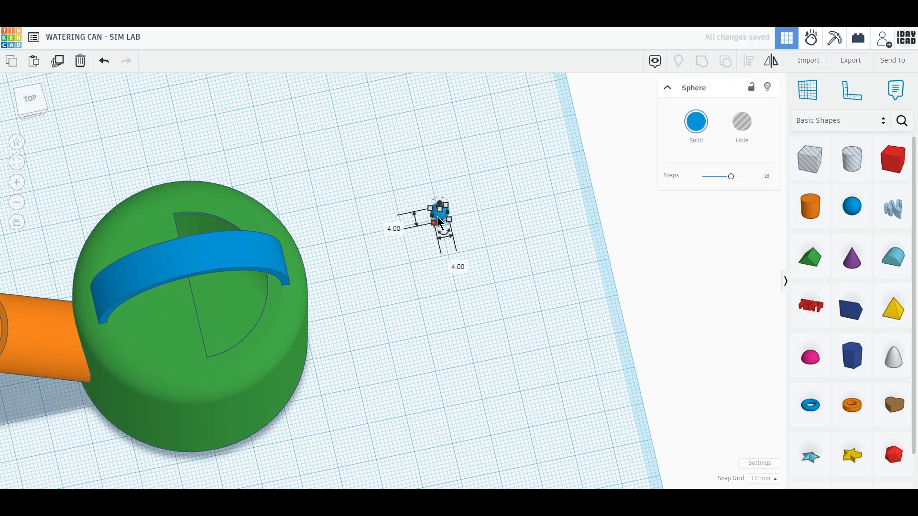
{"action": "left_click_drag", "start_coordinate": [443, 221], "coordinate": [444, 229]}
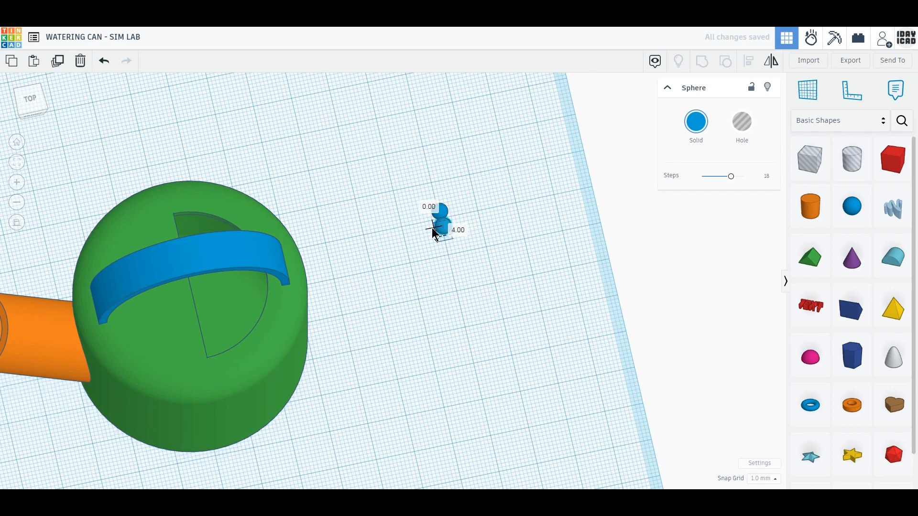
Repeat the spaced duplication until the straight row holds 14 small spheres.
{"action": "left_click", "coordinate": [56, 63]}
{"action": "left_click", "coordinate": [57, 63]}
{"action": "left_click", "coordinate": [57, 63]}
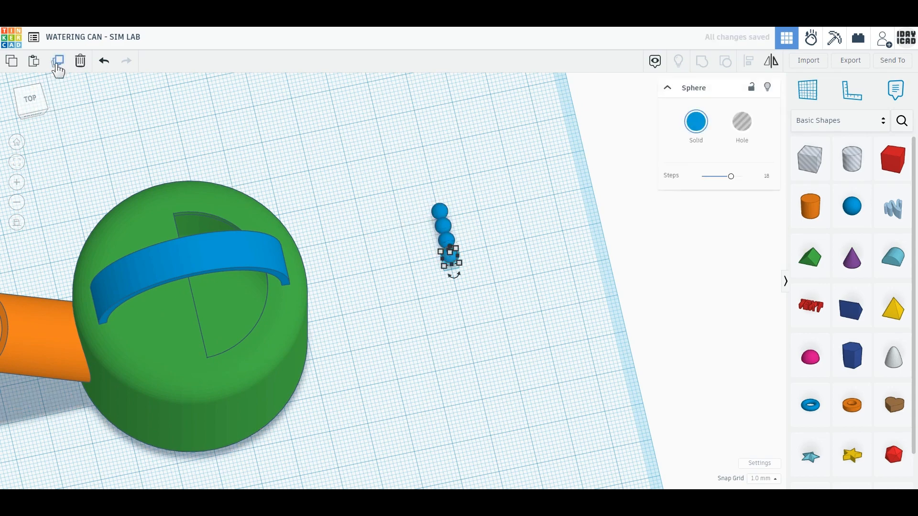
{"action": "left_click", "coordinate": [56, 65]}
{"action": "left_click", "coordinate": [56, 65]}
{"action": "left_click", "coordinate": [56, 65]}
{"action": "left_click", "coordinate": [56, 64]}
{"action": "left_click", "coordinate": [56, 65]}
{"action": "left_click", "coordinate": [56, 65]}
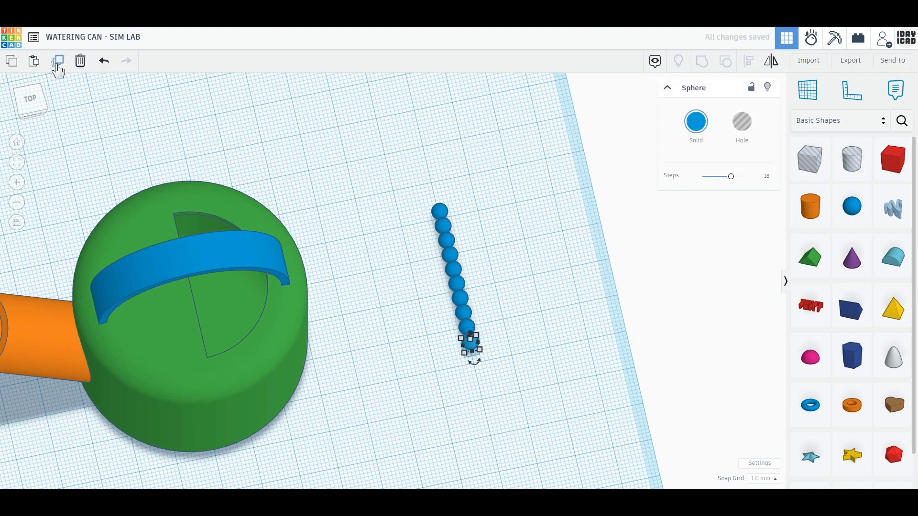
{"action": "left_click", "coordinate": [57, 64]}
{"action": "left_click", "coordinate": [56, 64]}
{"action": "left_click", "coordinate": [56, 64]}
{"action": "left_click", "coordinate": [56, 64]}
Delete the three spheres at the front end of the row, working in top view.
{"action": "left_click", "coordinate": [30, 100]}
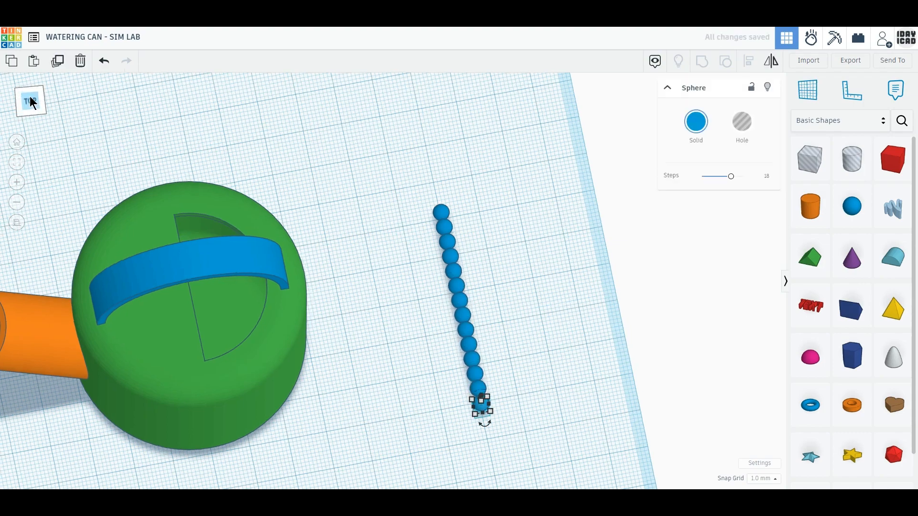
{"action": "left_click_drag", "start_coordinate": [429, 398], "coordinate": [482, 449]}
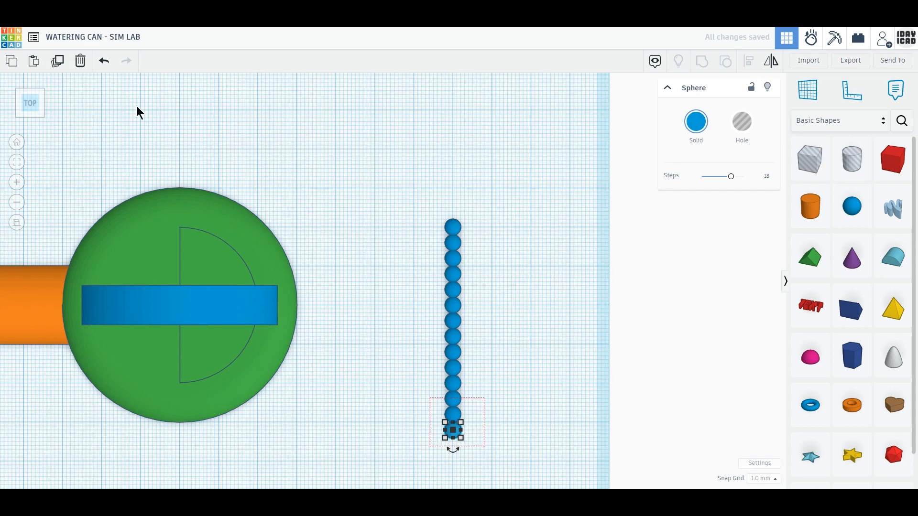
{"action": "left_click", "coordinate": [81, 62]}
Duplicate the whole 11-sphere row, rotate the copy 22.5° about its centre, and repeat until eight rows form a full circular pattern.
{"action": "left_click_drag", "start_coordinate": [352, 180], "coordinate": [532, 432]}
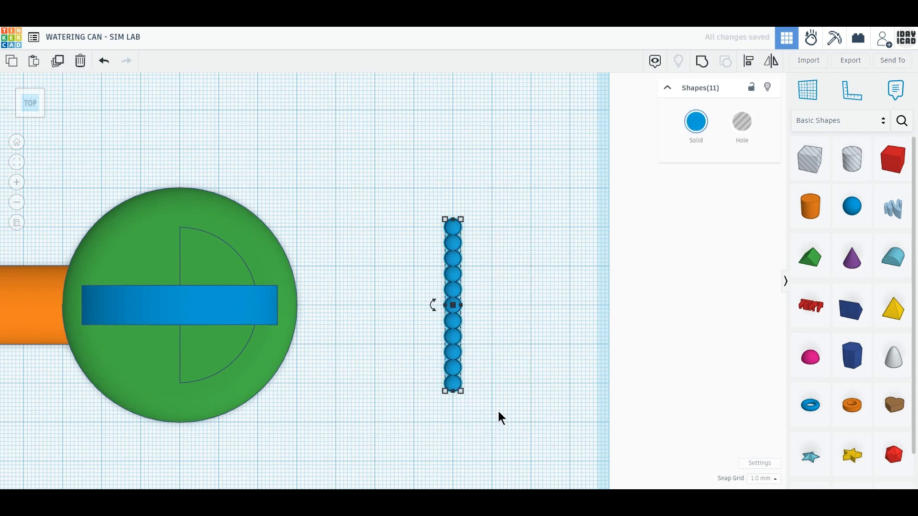
{"action": "left_click", "coordinate": [58, 65]}
{"action": "left_click_drag", "start_coordinate": [430, 305], "coordinate": [428, 315]}
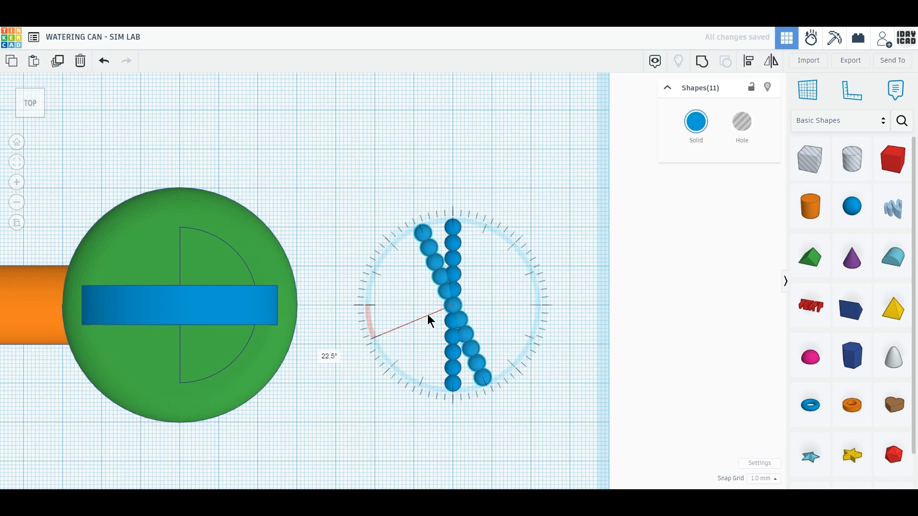
{"action": "left_click", "coordinate": [61, 70]}
{"action": "left_click", "coordinate": [62, 69]}
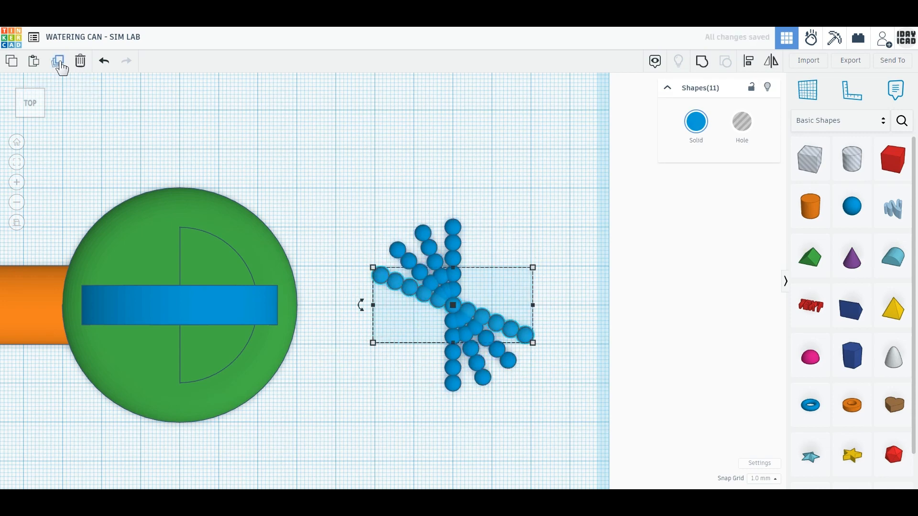
{"action": "left_click", "coordinate": [61, 69]}
{"action": "left_click", "coordinate": [61, 69]}
{"action": "left_click", "coordinate": [62, 69]}
{"action": "left_click", "coordinate": [61, 69]}
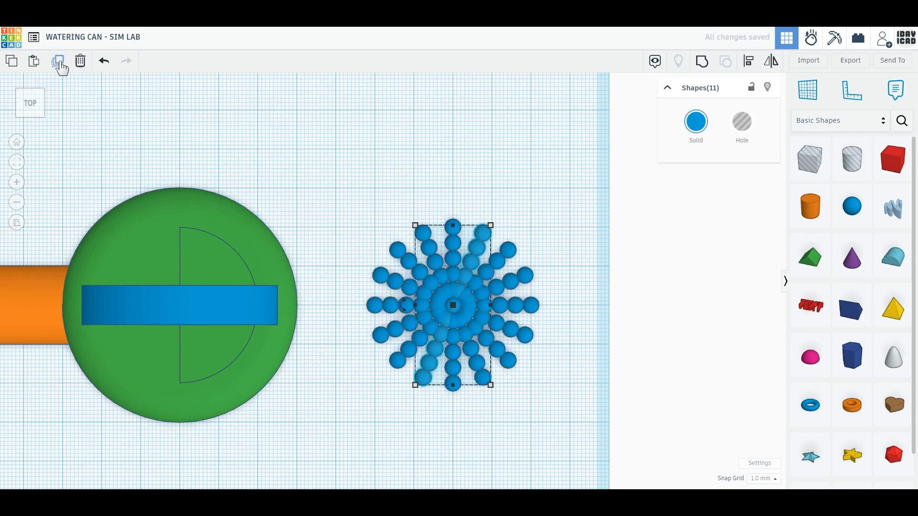
Duplicate the complete circular layer of spheres and raise the copy 4 mm to form a second layer.
{"action": "right_click_drag", "start_coordinate": [326, 349], "coordinate": [354, 217]}
{"action": "left_click_drag", "start_coordinate": [349, 201], "coordinate": [570, 400]}
{"action": "left_click", "coordinate": [61, 67]}
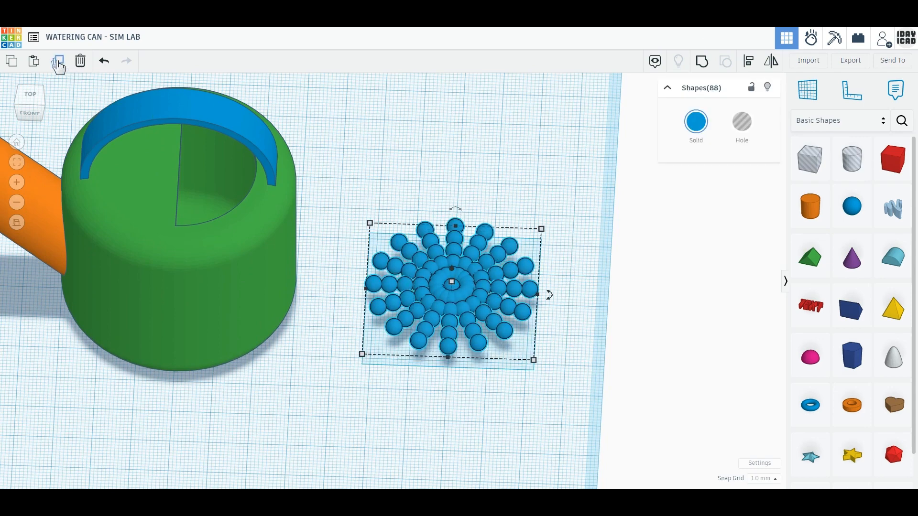
{"action": "left_click", "coordinate": [333, 217]}
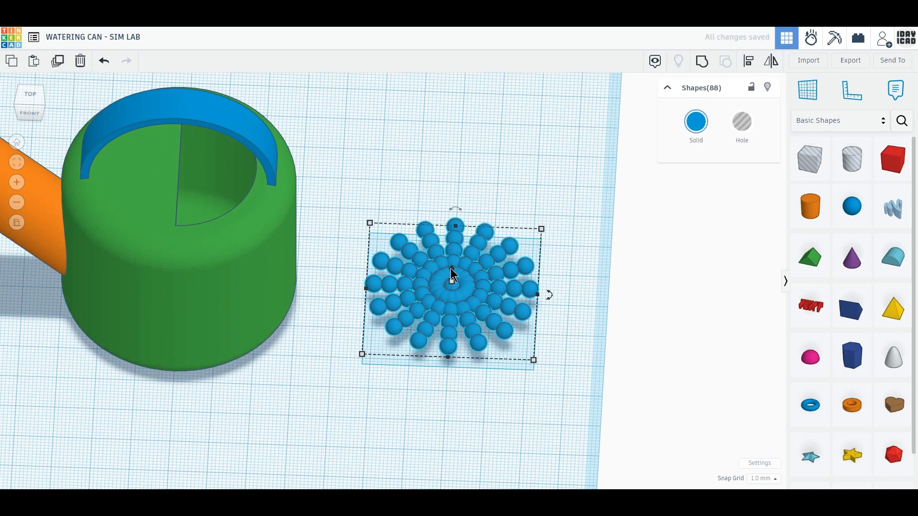
{"action": "left_click_drag", "start_coordinate": [452, 268], "coordinate": [449, 260]}
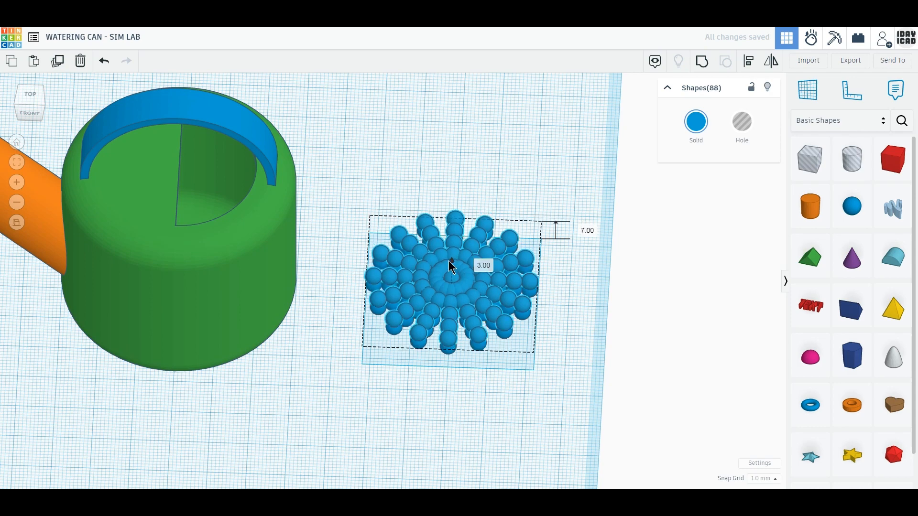
{"action": "left_click", "coordinate": [28, 114]}
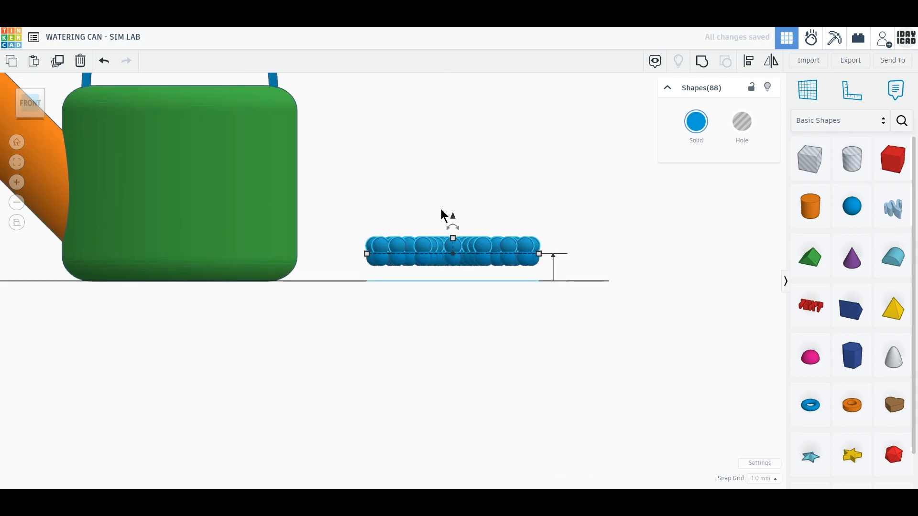
{"action": "left_click_drag", "start_coordinate": [452, 214], "coordinate": [453, 210]}
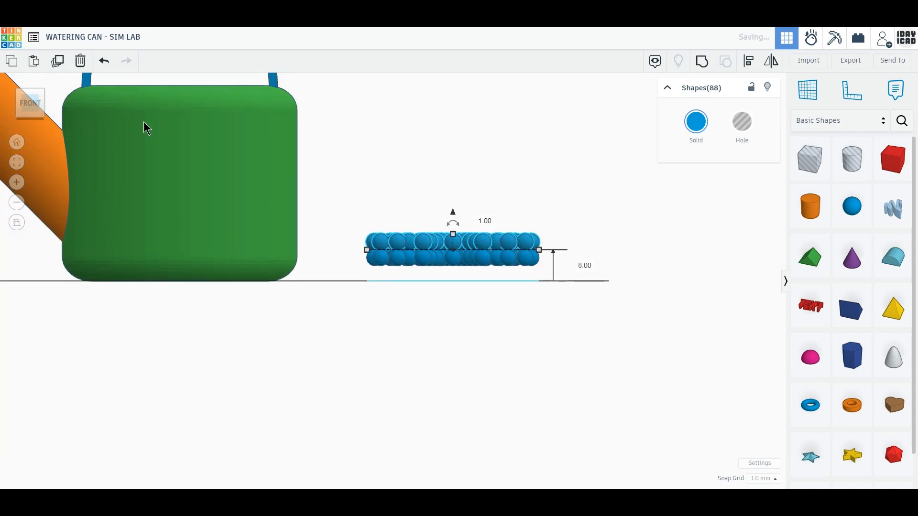
Repeat the raised duplication until the sphere stack is eight layers high.
{"action": "left_click", "coordinate": [62, 63]}
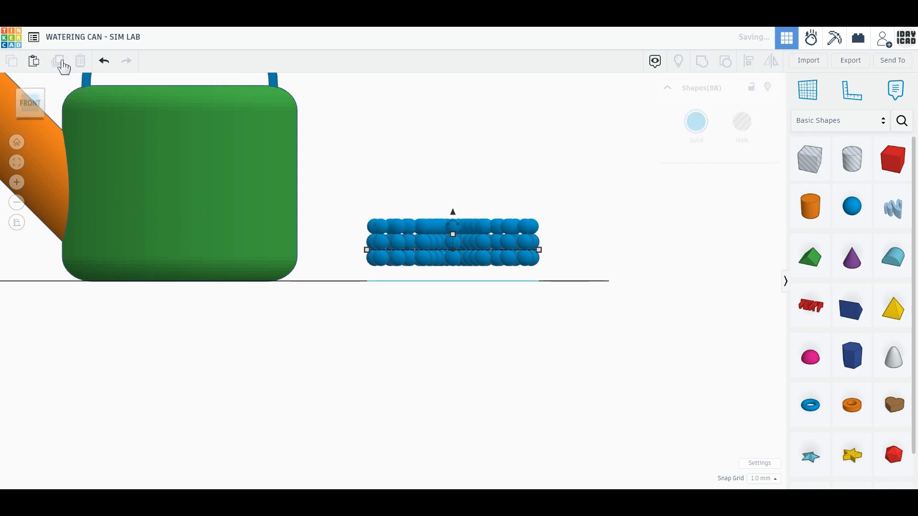
{"action": "left_click", "coordinate": [61, 63]}
{"action": "left_click", "coordinate": [62, 63]}
{"action": "left_click", "coordinate": [61, 62]}
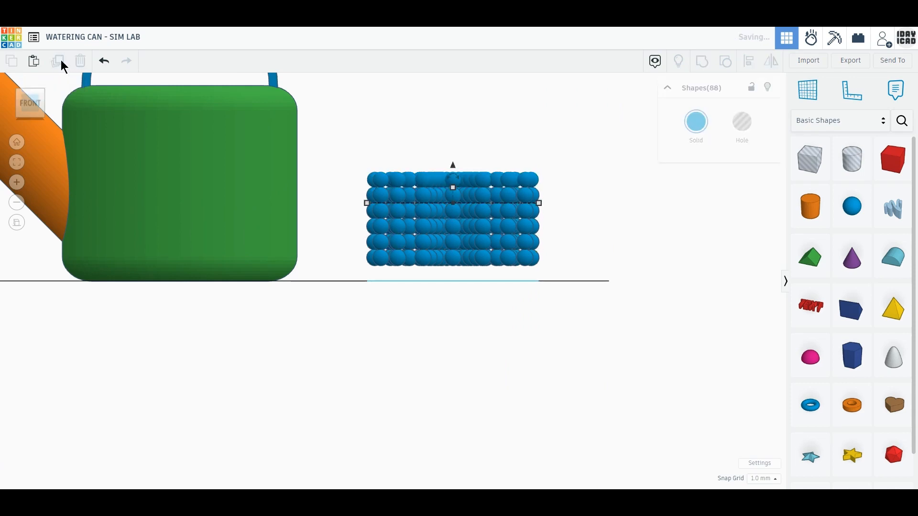
{"action": "left_click", "coordinate": [61, 63]}
{"action": "left_click", "coordinate": [62, 62]}
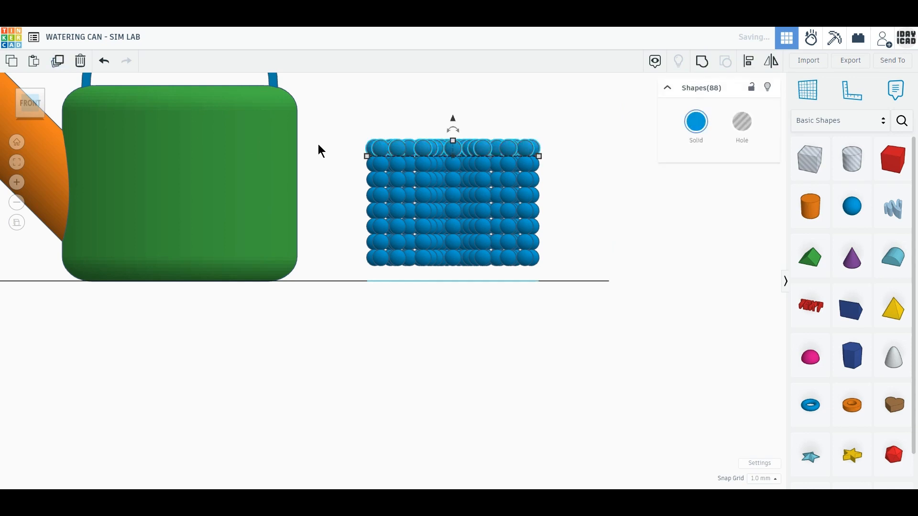
Select all the stacked spheres and move them 70 mm left into the centre of the watering can.
{"action": "left_click_drag", "start_coordinate": [347, 113], "coordinate": [604, 311]}
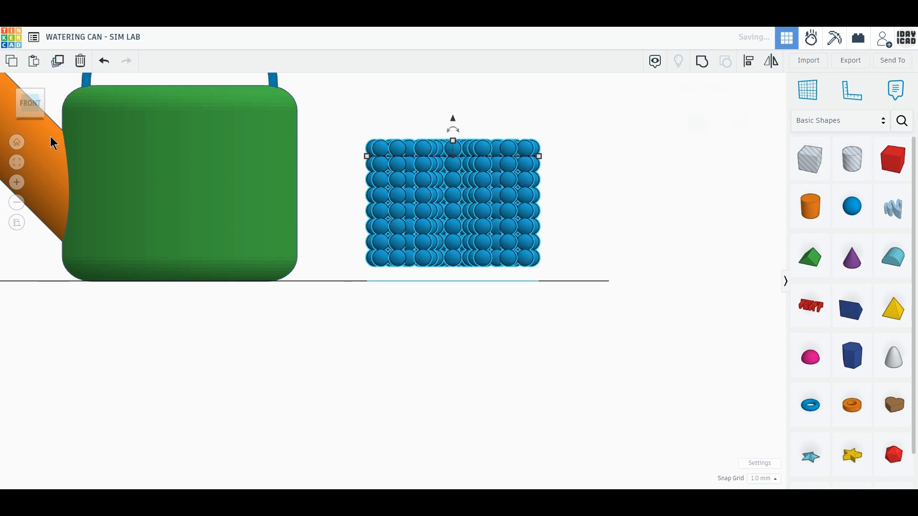
{"action": "left_click", "coordinate": [30, 94]}
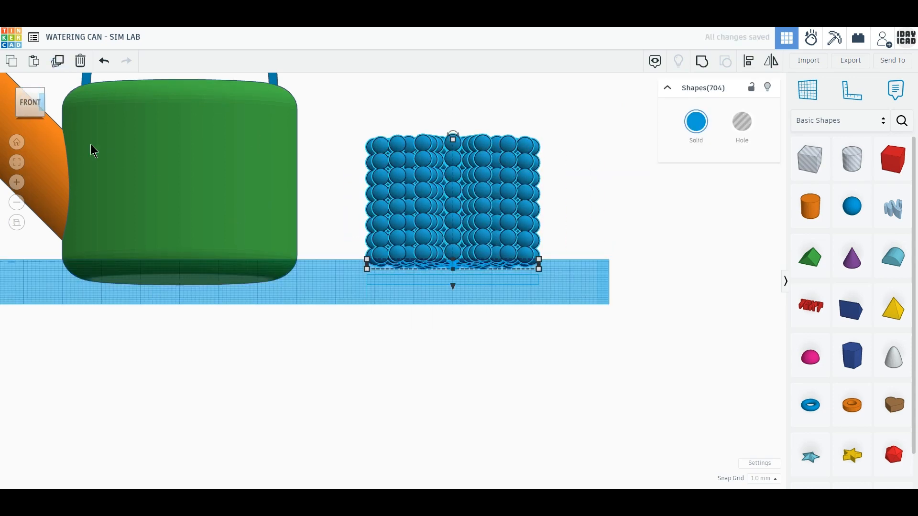
{"action": "left_click", "coordinate": [32, 95]}
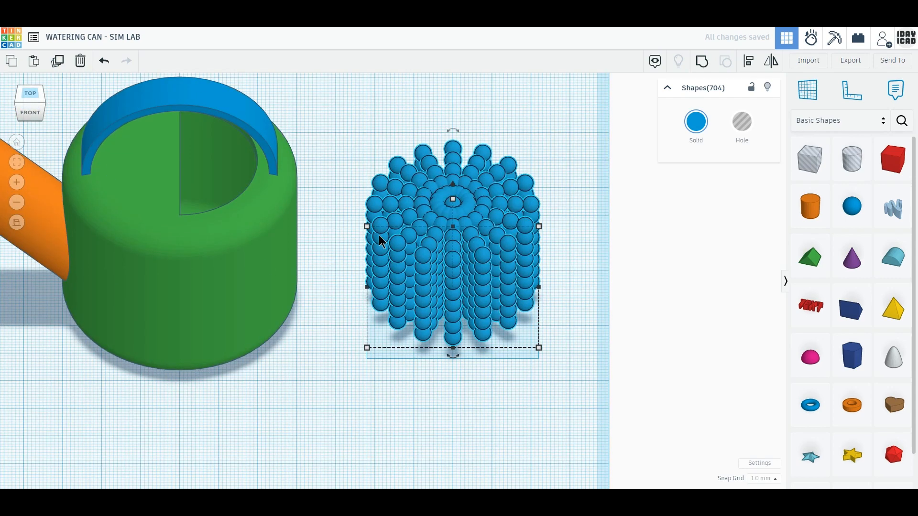
{"action": "left_click", "coordinate": [31, 94]}
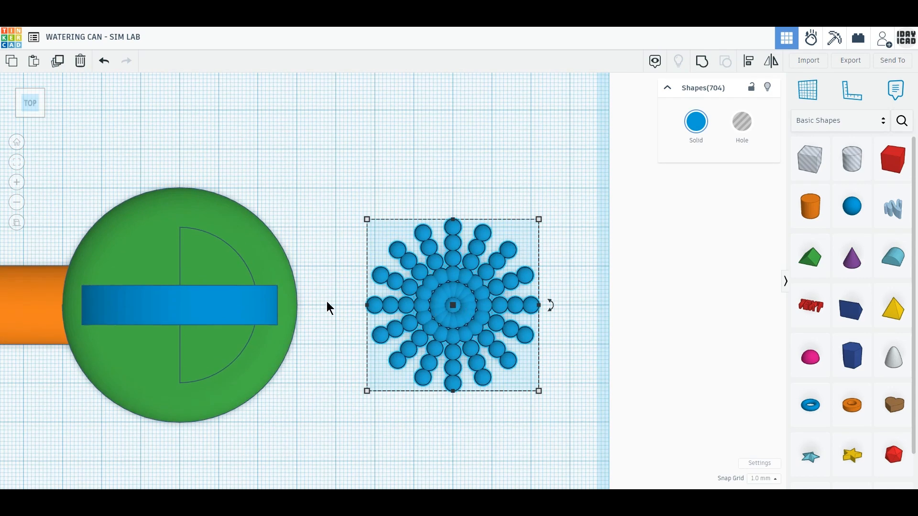
{"action": "left_click_drag", "start_coordinate": [462, 306], "coordinate": [196, 306]}
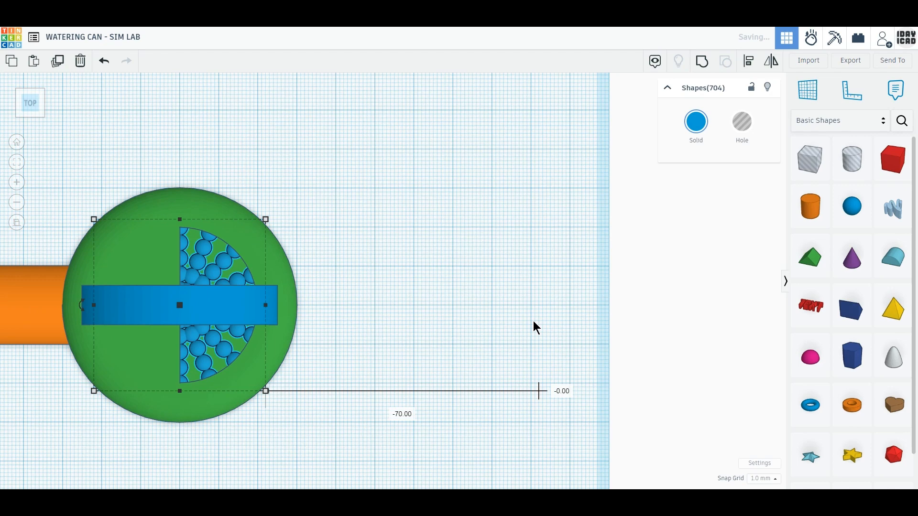
Move the watering can together with its spheres 60 mm right and 10 mm toward the back.
{"action": "scroll", "coordinate": [450, 330], "scroll_direction": "down", "scroll_amount": 2}
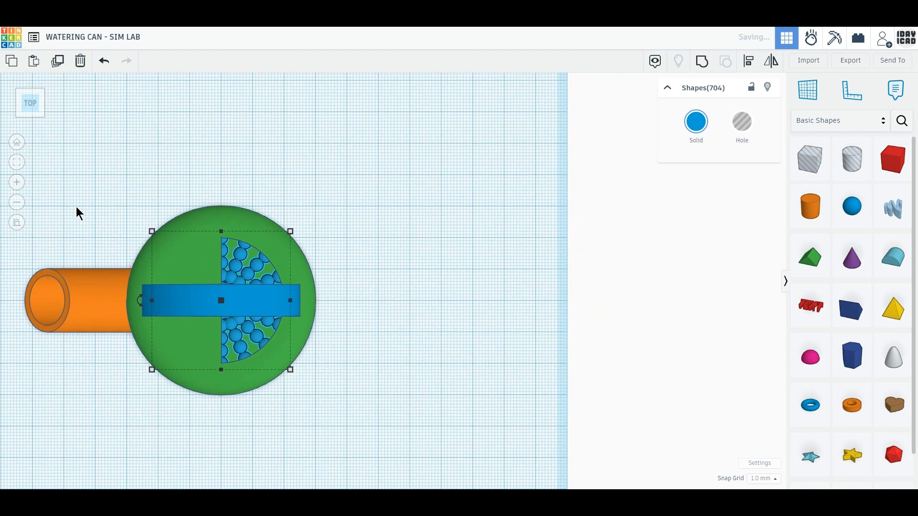
{"action": "left_click_drag", "start_coordinate": [76, 207], "coordinate": [342, 406]}
{"action": "left_click_drag", "start_coordinate": [343, 326], "coordinate": [381, 303]}
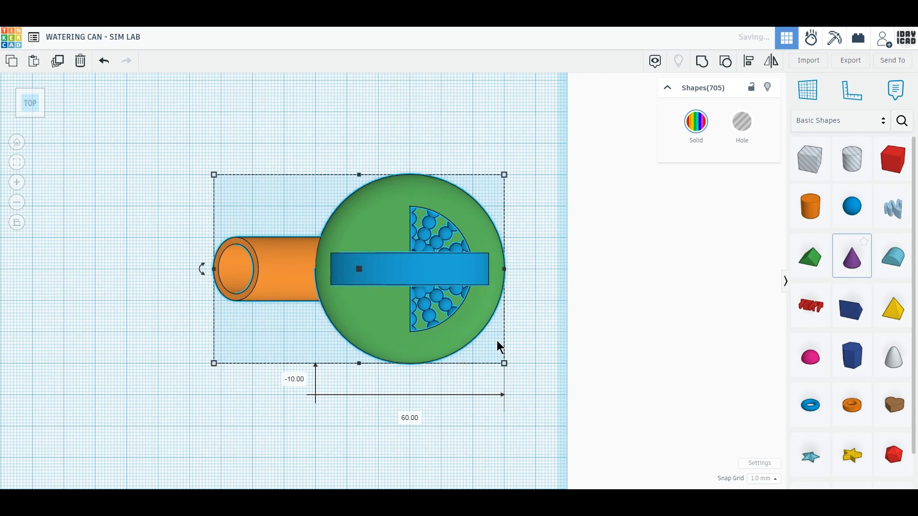
Add a cone to the workplane near the spout and set its top radius to 15.
{"action": "left_click_drag", "start_coordinate": [498, 342], "coordinate": [112, 363]}
{"action": "middle_click_drag", "start_coordinate": [424, 400], "coordinate": [631, 379]}
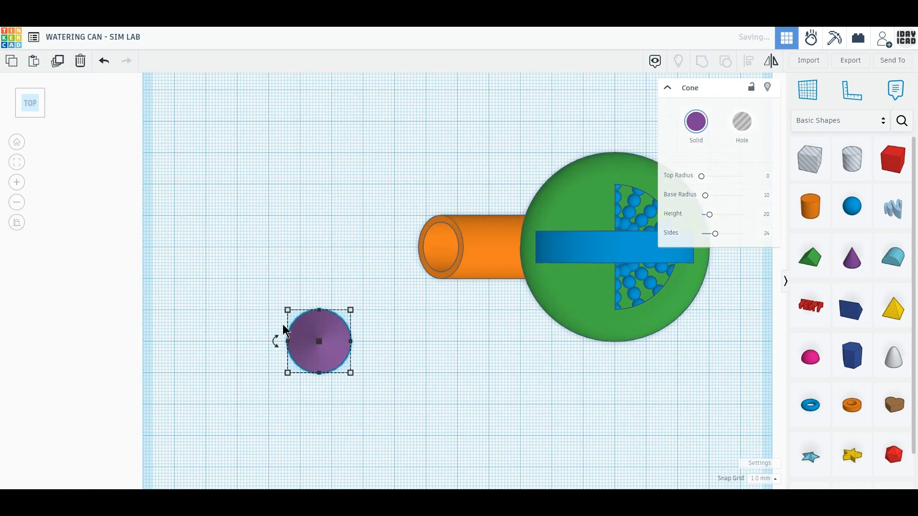
{"action": "right_click_drag", "start_coordinate": [363, 403], "coordinate": [351, 359]}
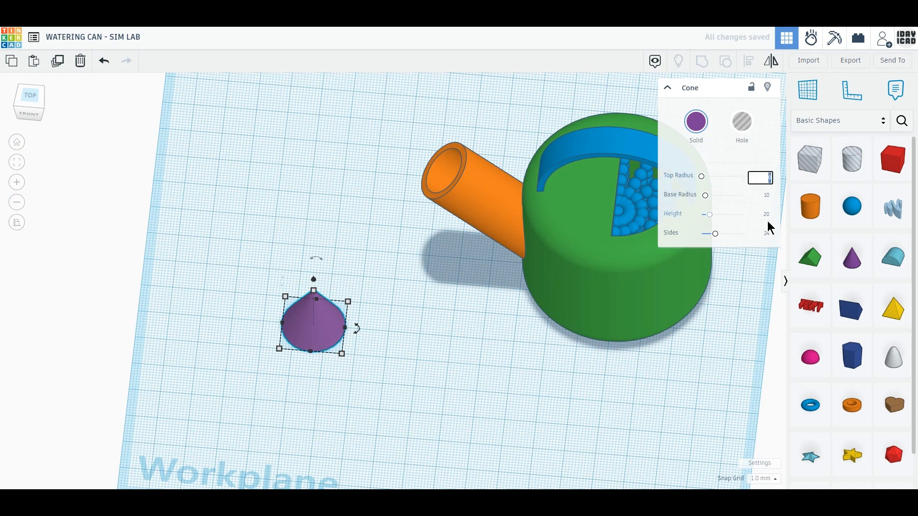
{"action": "type", "text": "15"}
{"action": "key", "text": "Return"}
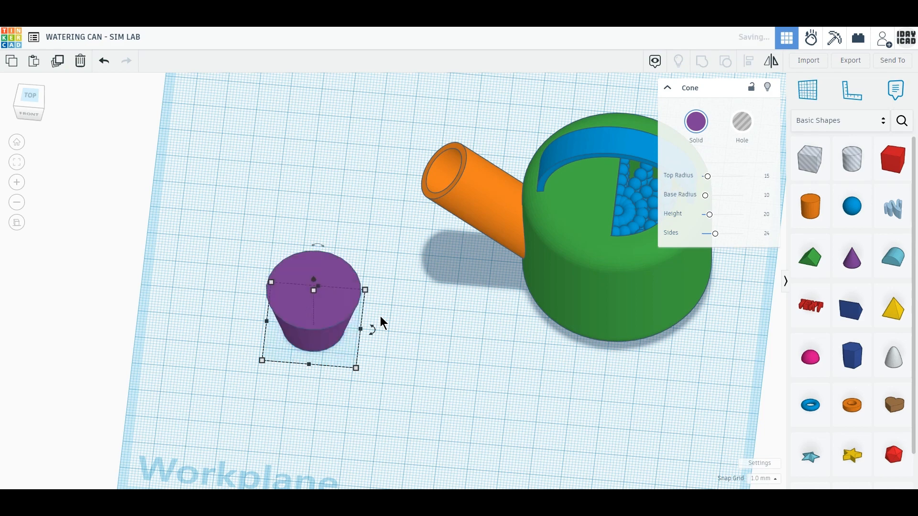
Resize the cone to 60 x 60 mm with a height of 50 mm.
{"action": "mouse_move", "coordinate": [354, 368]}
{"action": "left_click", "coordinate": [305, 402]}
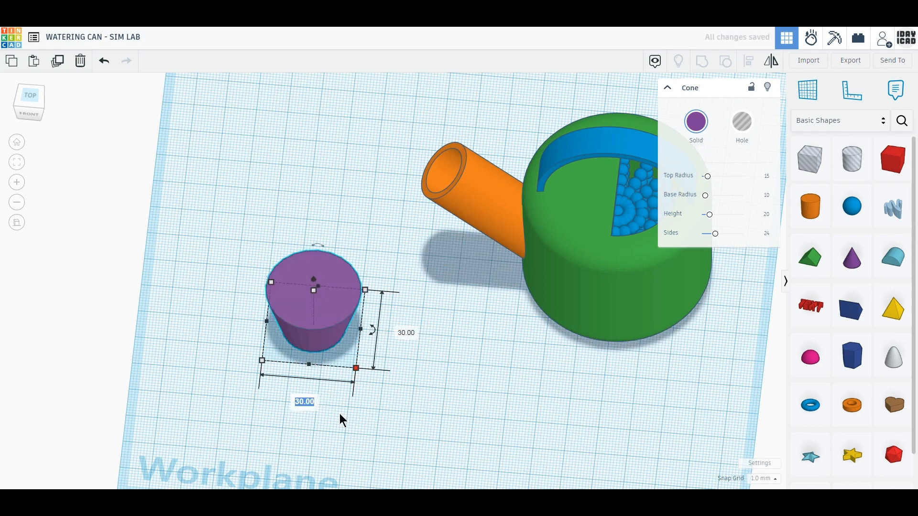
{"action": "type", "text": "60"}
{"action": "key", "text": "Tab"}
{"action": "type", "text": "60"}
{"action": "key", "text": "Return"}
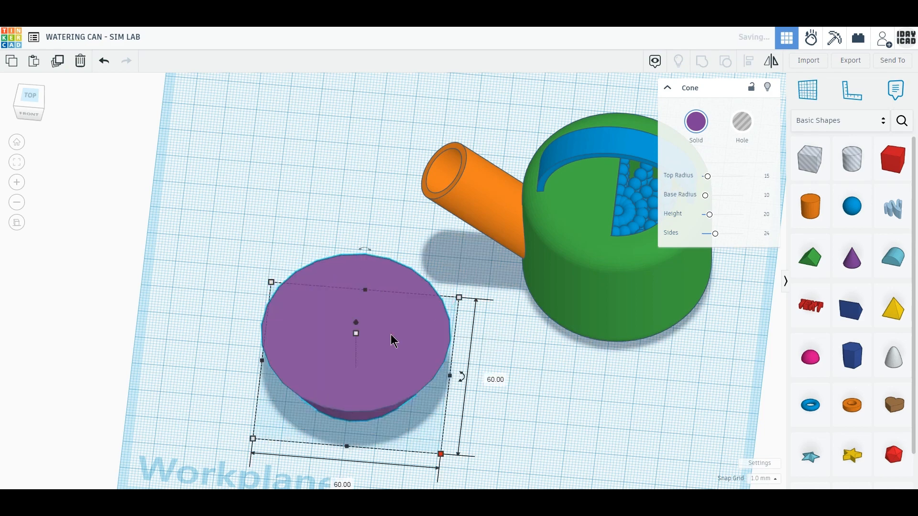
{"action": "mouse_move", "coordinate": [356, 334]}
{"action": "left_click", "coordinate": [410, 352]}
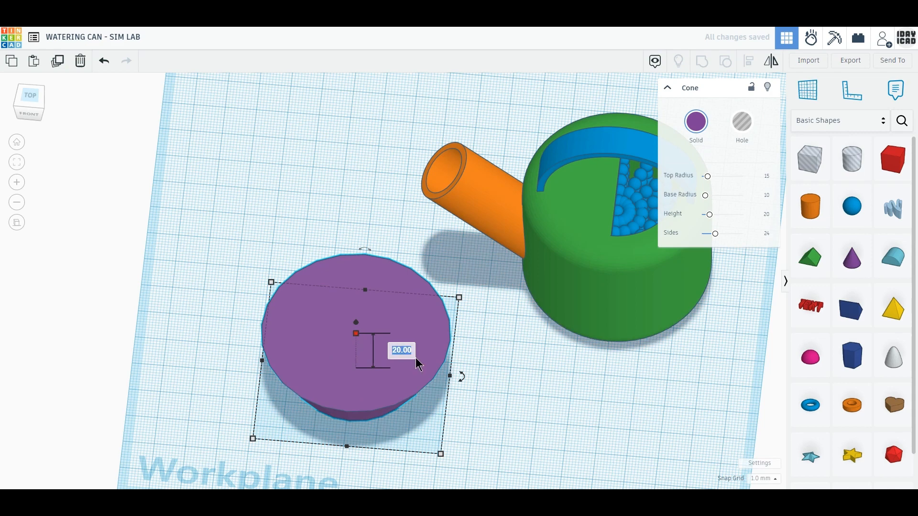
{"action": "type", "text": "50"}
{"action": "key", "text": "Return"}
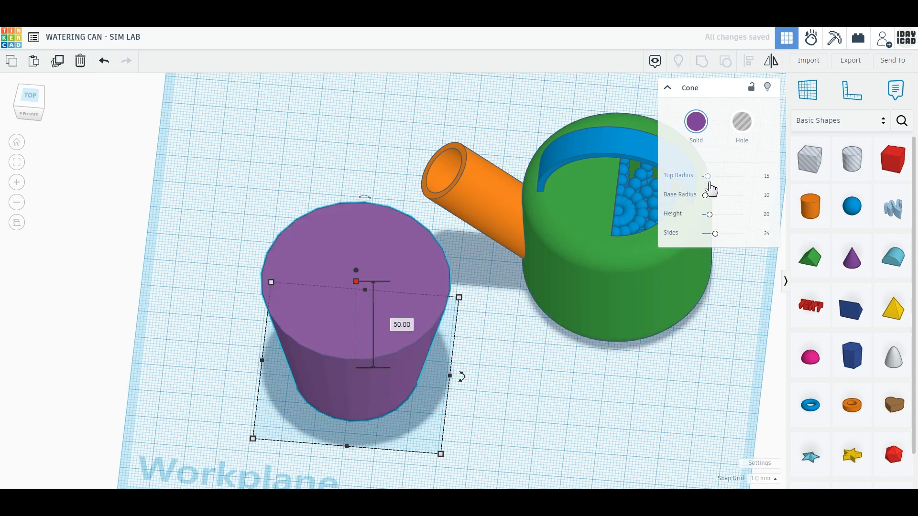
Set the cone's sides to 64 and move it 21 mm left and 15 mm toward the back.
{"action": "left_click_drag", "start_coordinate": [716, 234], "coordinate": [777, 244]}
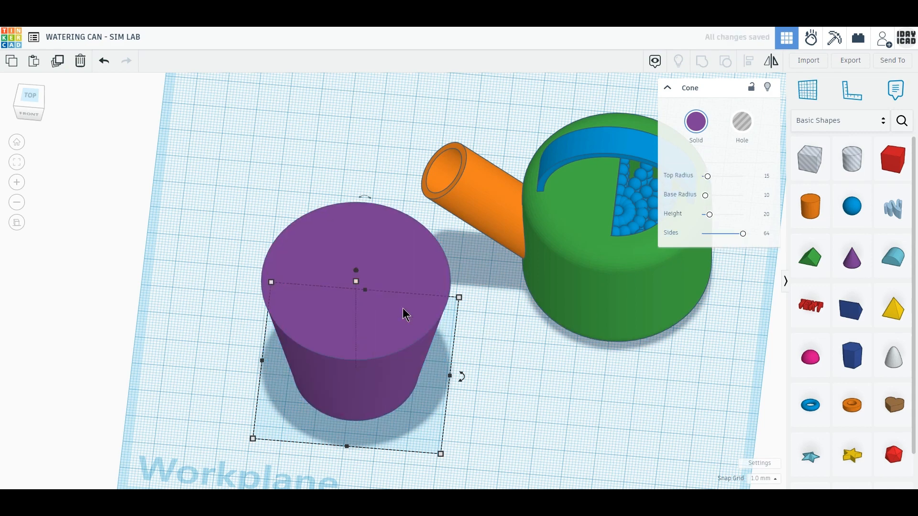
{"action": "left_click_drag", "start_coordinate": [380, 395], "coordinate": [318, 348]}
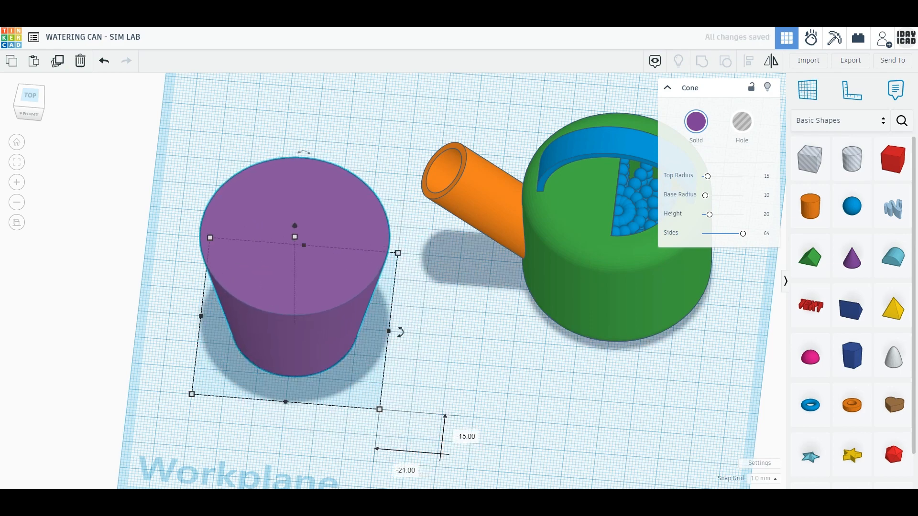
Duplicate the cone in place, raise the copy 3 mm, and turn it into a hole.
{"action": "left_click", "coordinate": [57, 61]}
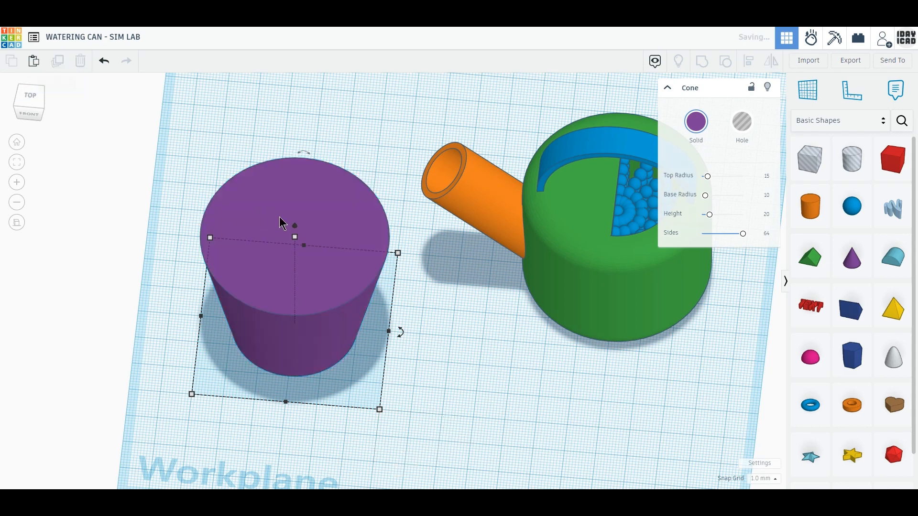
{"action": "left_click_drag", "start_coordinate": [294, 225], "coordinate": [295, 227]}
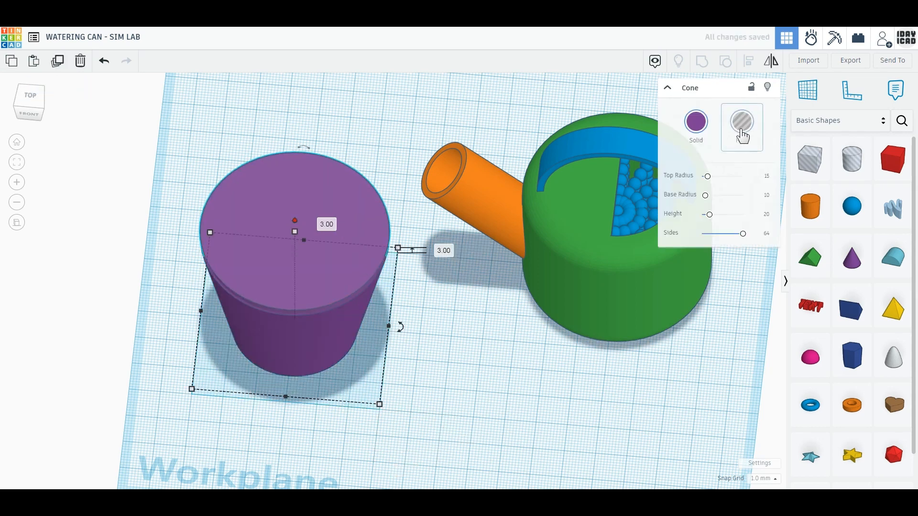
{"action": "key", "text": "h"}
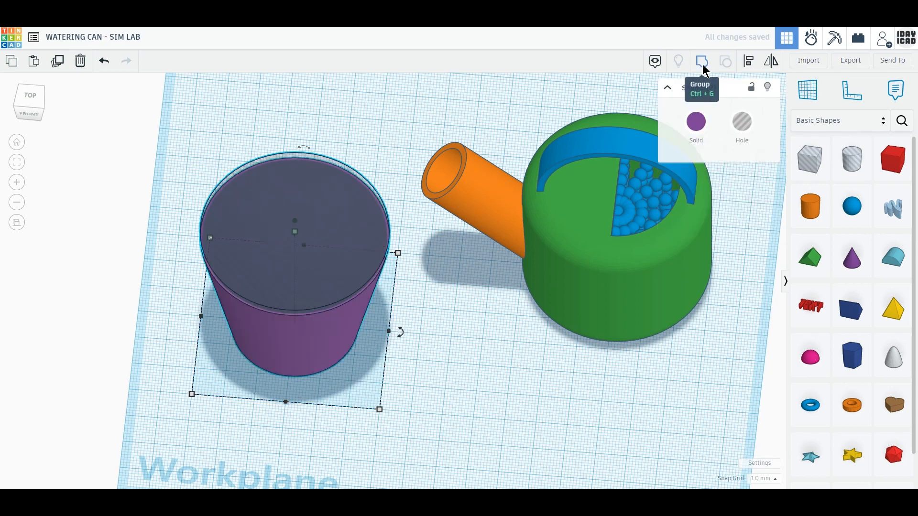
Group the hole copy with the solid cone to hollow out the pot, and color the pot light gray.
{"action": "left_click", "coordinate": [703, 66]}
{"action": "left_click", "coordinate": [696, 122]}
{"action": "left_click", "coordinate": [858, 211]}
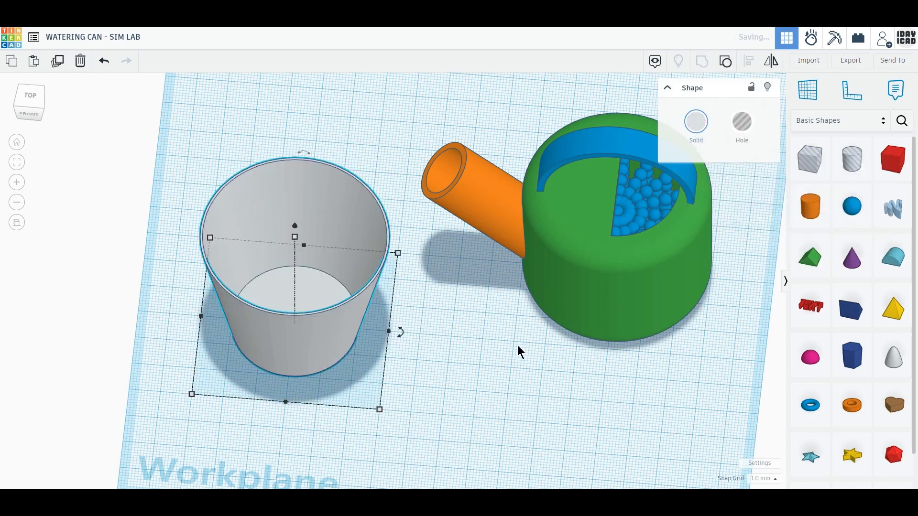
Move the pot 10 mm right and 30 mm toward the back, in line with the watering can's spout.
{"action": "left_click", "coordinate": [32, 98]}
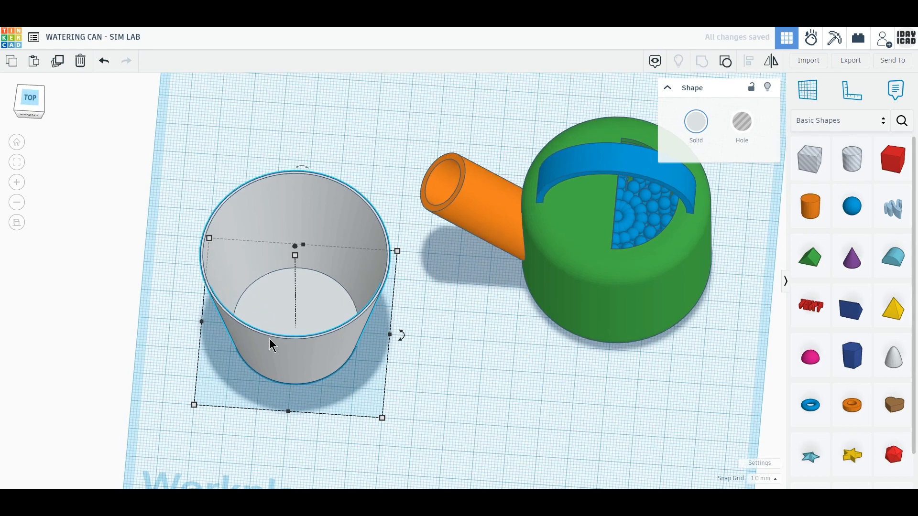
{"action": "left_click_drag", "start_coordinate": [303, 345], "coordinate": [323, 290]}
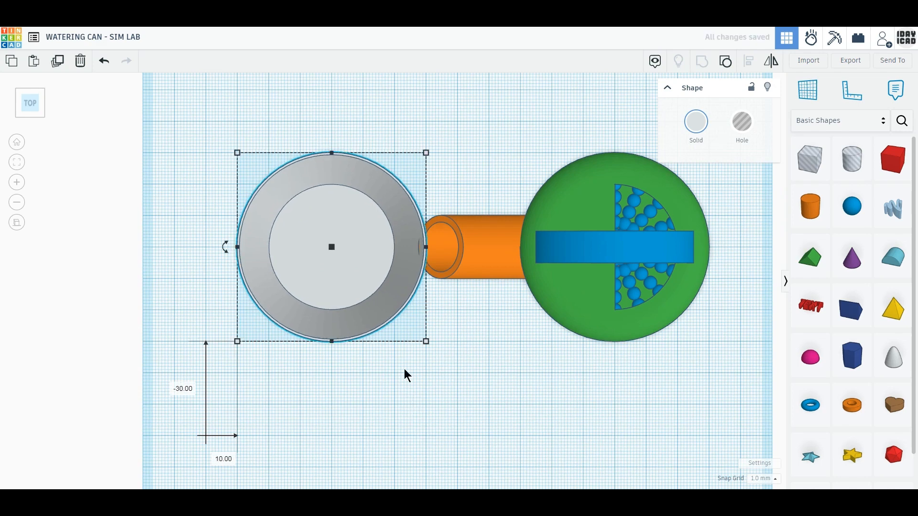
Select the watering can together with all its spheres and raise them 41 mm above the workplane.
{"action": "right_click_drag", "start_coordinate": [405, 370], "coordinate": [406, 329]}
{"action": "middle_click_drag", "start_coordinate": [455, 346], "coordinate": [367, 407]}
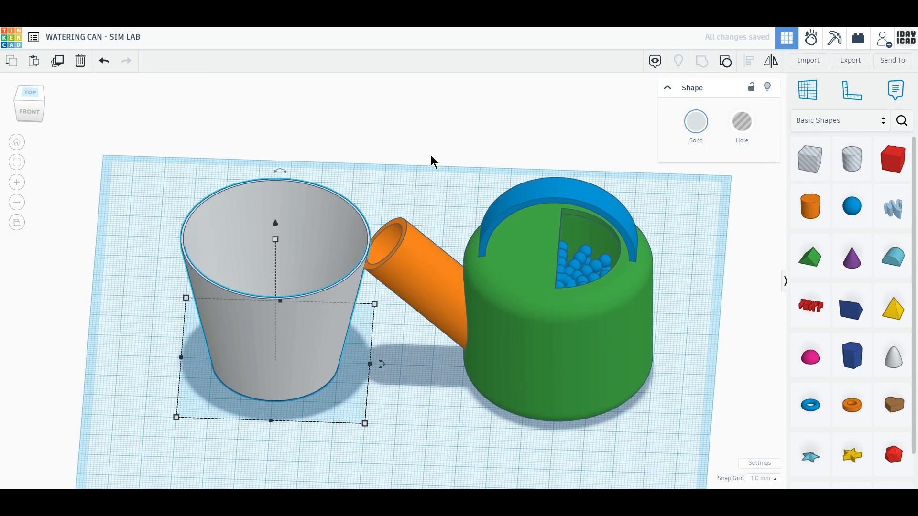
{"action": "left_click_drag", "start_coordinate": [430, 153], "coordinate": [693, 444]}
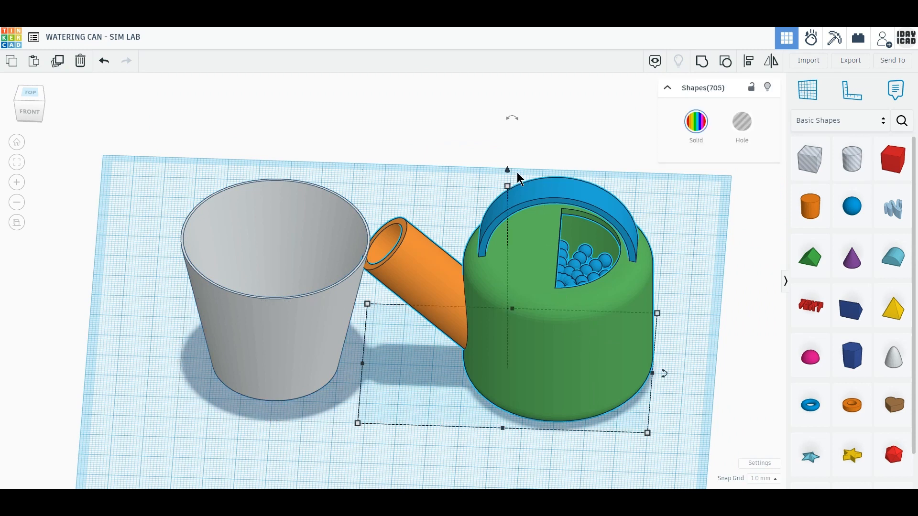
{"action": "left_click_drag", "start_coordinate": [508, 174], "coordinate": [503, 73]}
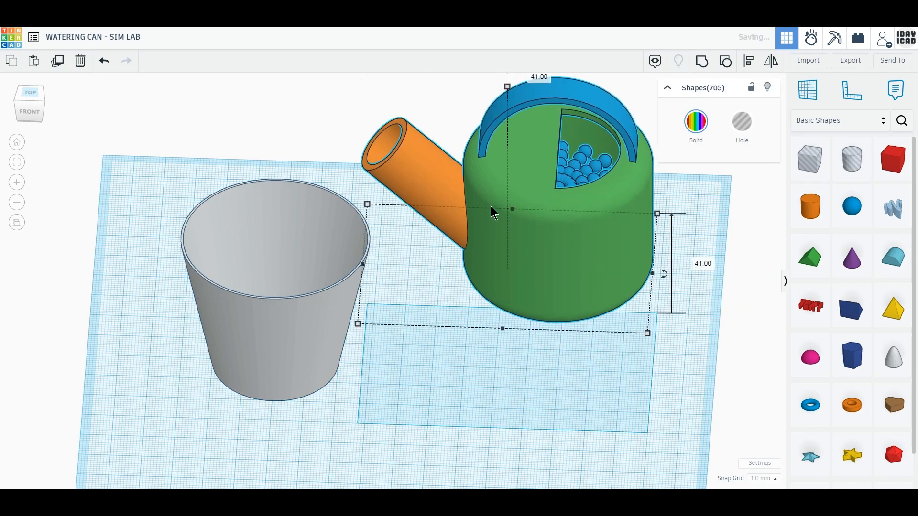
{"action": "middle_click_drag", "start_coordinate": [484, 215], "coordinate": [471, 294]}
{"action": "right_click_drag", "start_coordinate": [510, 324], "coordinate": [500, 147]}
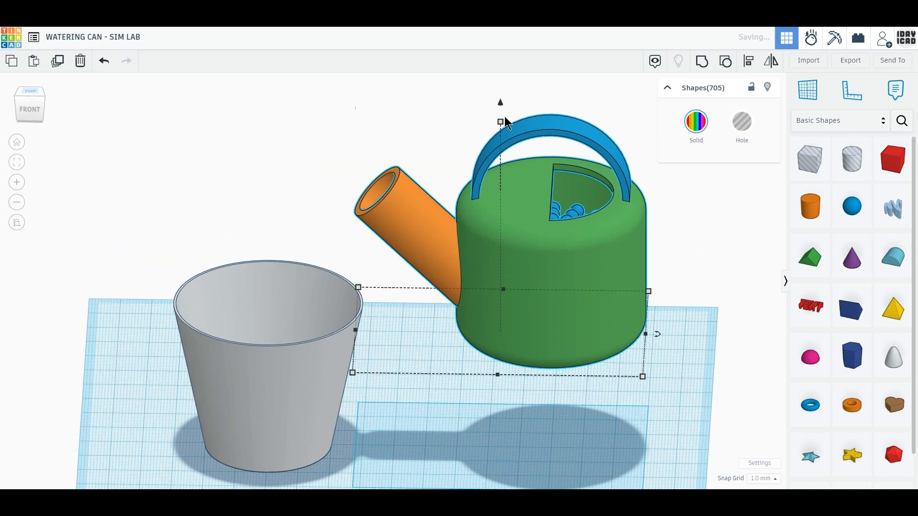
{"action": "right_click_drag", "start_coordinate": [449, 296], "coordinate": [482, 144]}
Tilt the watering can and its spheres about 45° toward the pot, then raise and shift them left until the spout hangs over the pot.
{"action": "left_click_drag", "start_coordinate": [494, 127], "coordinate": [410, 158]}
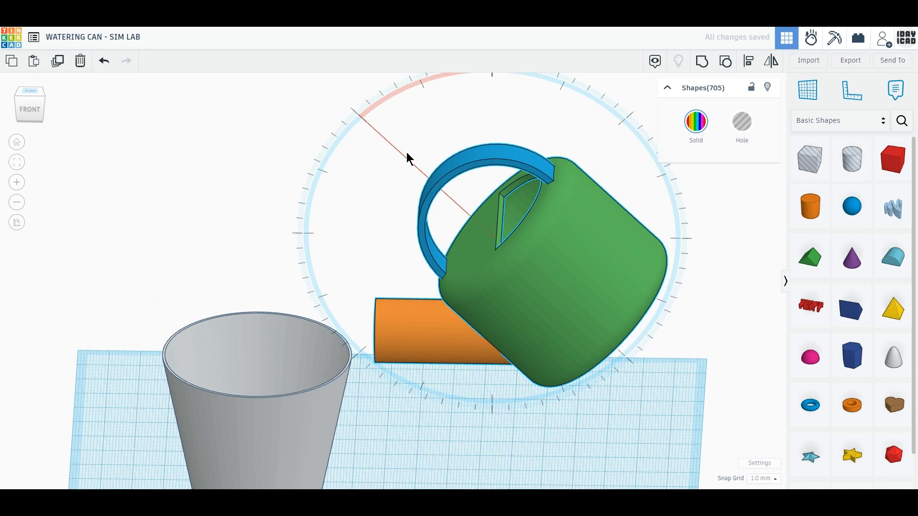
{"action": "left_click_drag", "start_coordinate": [522, 134], "coordinate": [550, 164]}
{"action": "left_click_drag", "start_coordinate": [553, 208], "coordinate": [501, 205]}
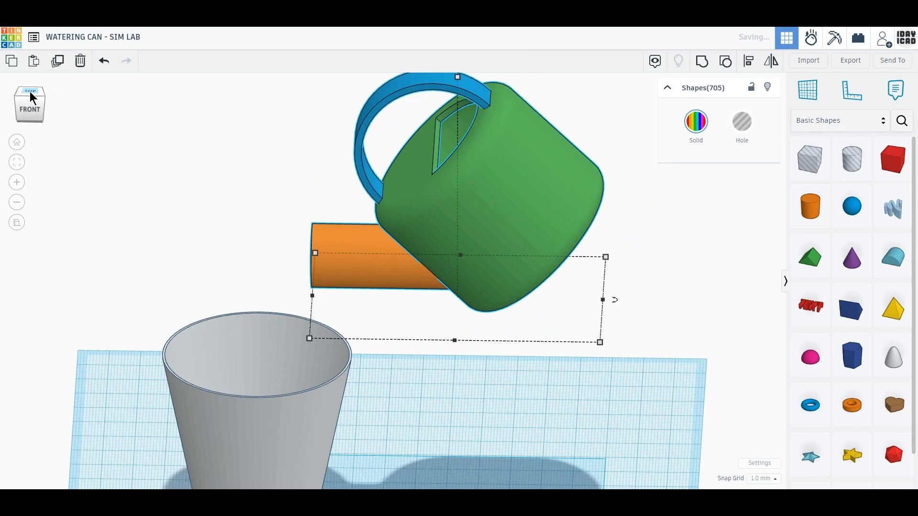
Nudge the watering can and its spheres 1 mm toward the back to center the spout on the pot.
{"action": "left_click", "coordinate": [30, 95]}
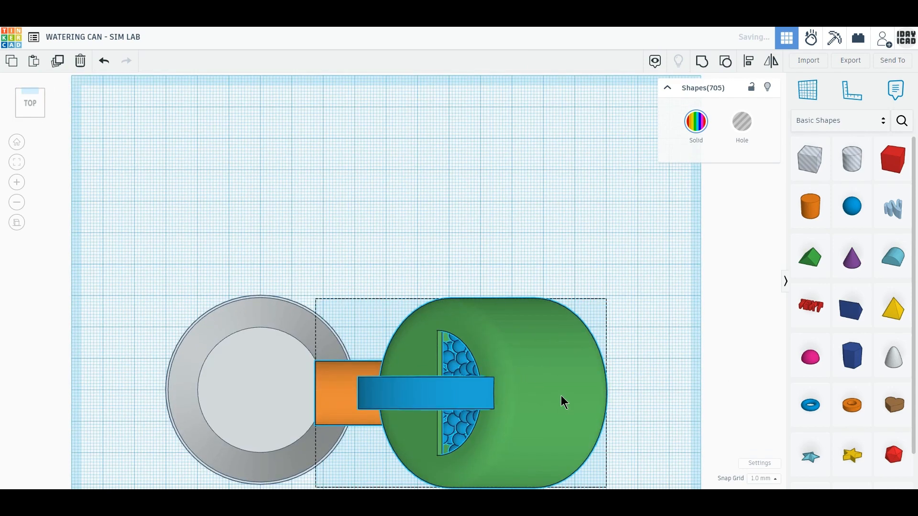
{"action": "key", "text": "Up"}
{"action": "key", "text": "Up"}
{"action": "key", "text": "Left"}
{"action": "key", "text": "Down"}
{"action": "key", "text": "Right"}
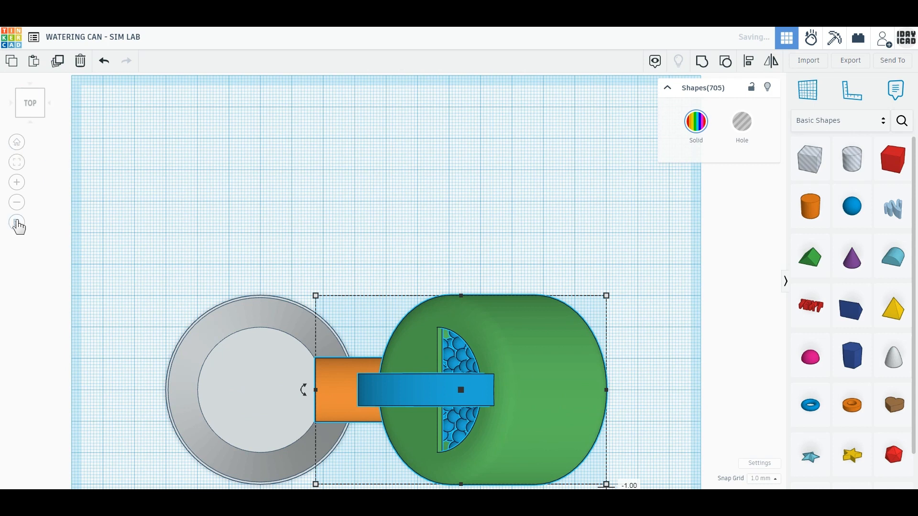
Switch to perspective view and rotate the watering can, spheres and pot together on the workplane so the spout turns toward the front.
{"action": "left_click", "coordinate": [17, 223]}
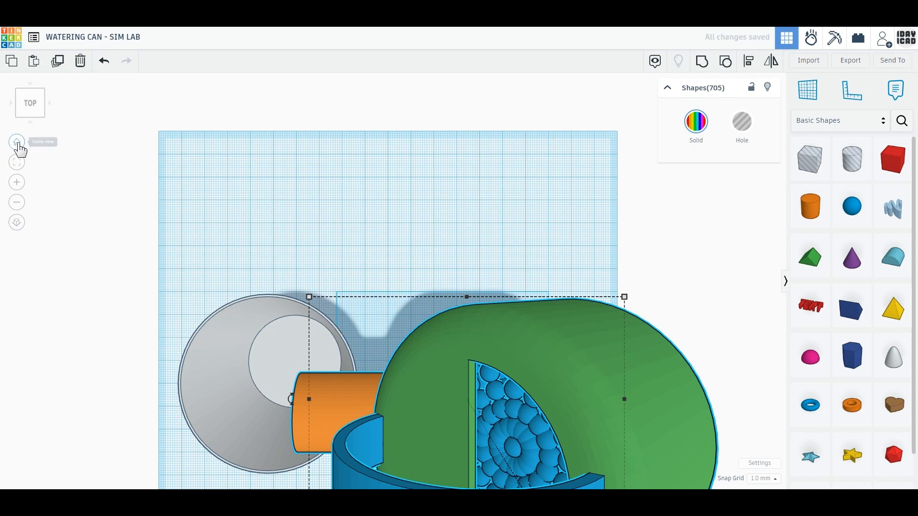
{"action": "left_click", "coordinate": [18, 145]}
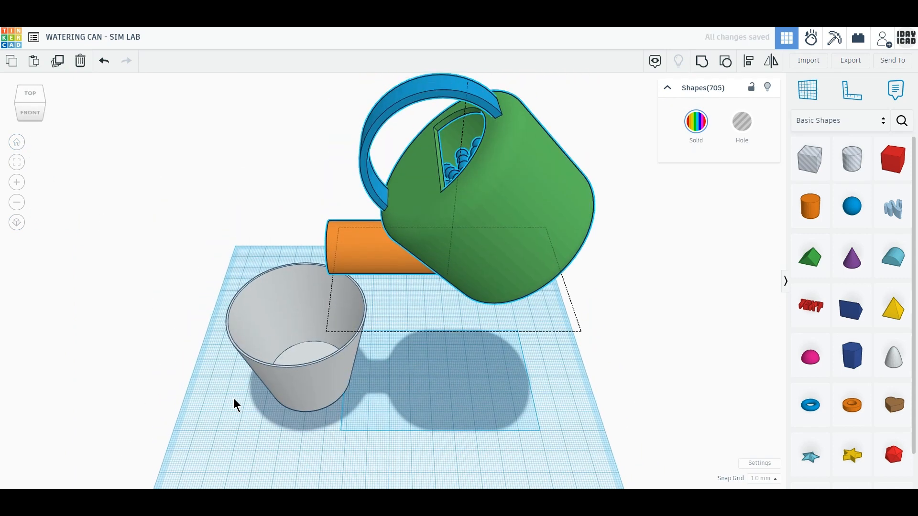
{"action": "left_click_drag", "start_coordinate": [210, 135], "coordinate": [641, 460]}
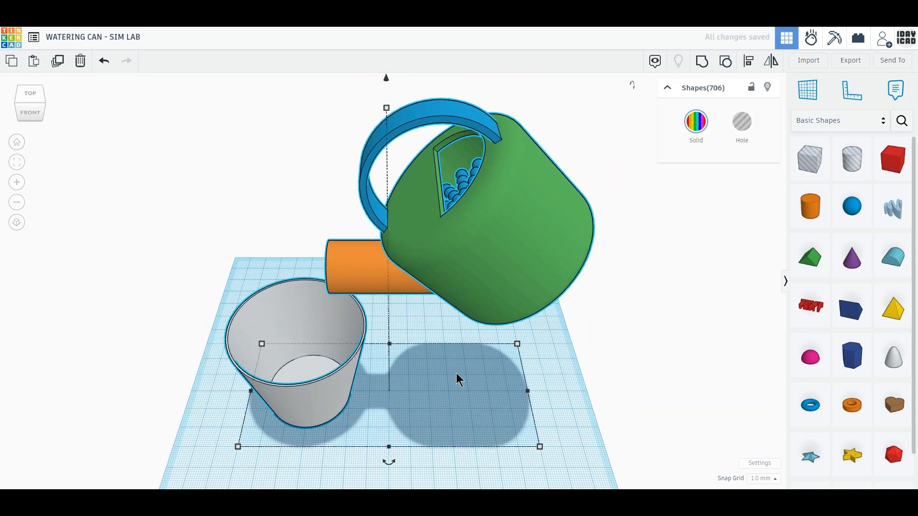
{"action": "left_click_drag", "start_coordinate": [390, 462], "coordinate": [447, 443]}
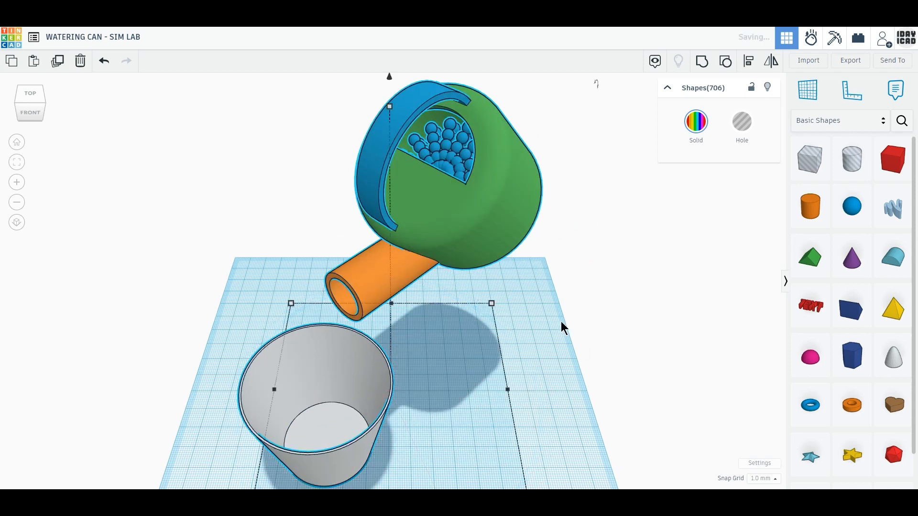
{"action": "right_click_drag", "start_coordinate": [572, 351], "coordinate": [560, 365]}
{"action": "left_click", "coordinate": [560, 365]}
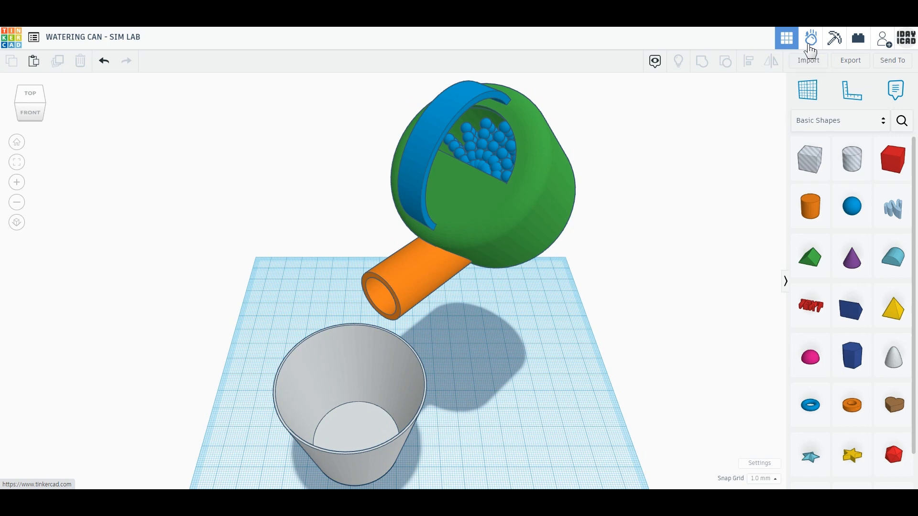
Open the design in the Sim Lab workspace.
{"action": "left_click", "coordinate": [811, 38]}
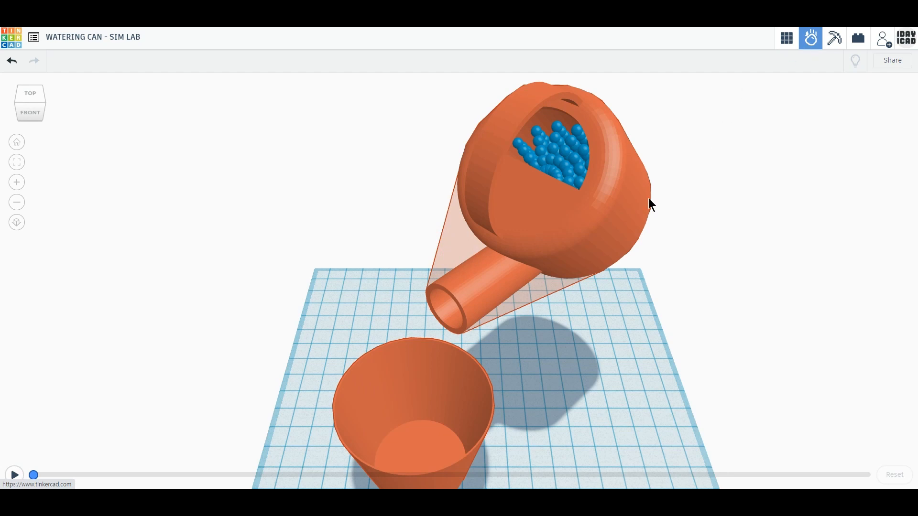
{"action": "left_click", "coordinate": [19, 166]}
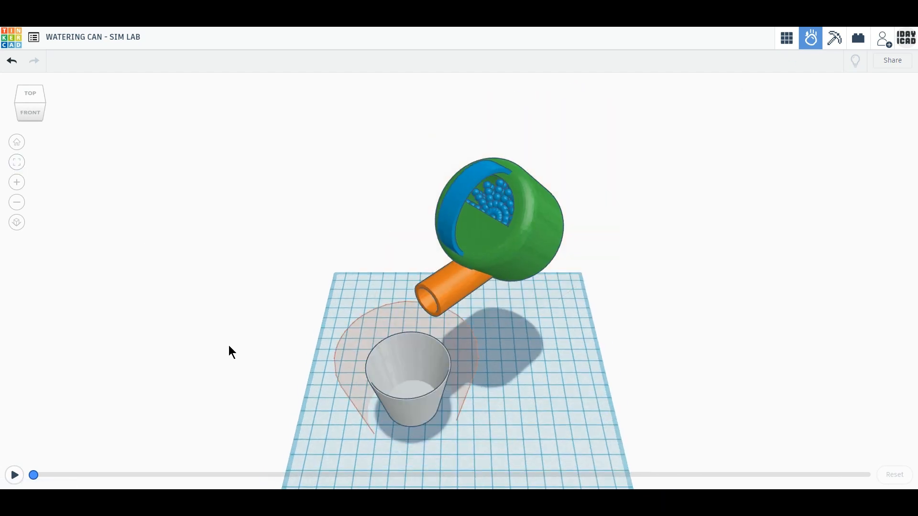
{"action": "right_click_drag", "start_coordinate": [228, 346], "coordinate": [258, 375]}
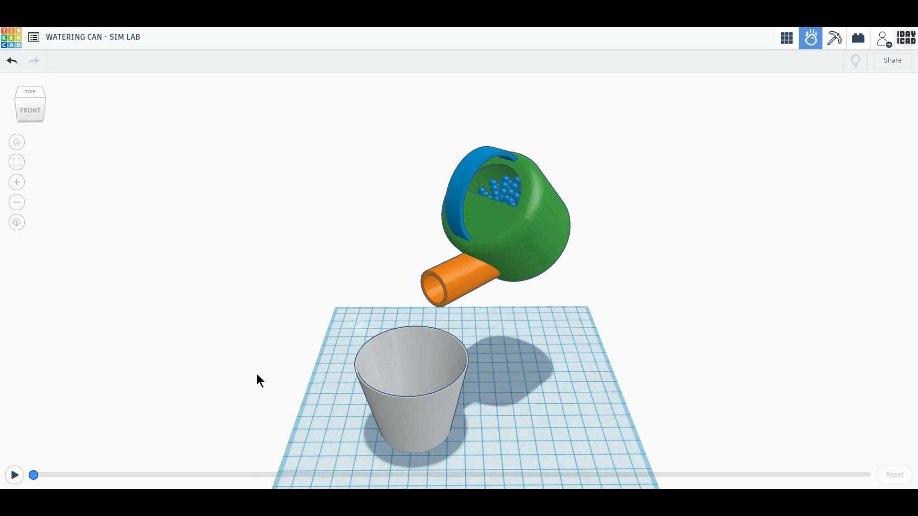
{"action": "right_click_drag", "start_coordinate": [454, 386], "coordinate": [474, 317]}
{"action": "scroll", "coordinate": [475, 307], "scroll_direction": "up", "scroll_amount": 2}
Make the watering can and the pot static and play the simulation.
{"action": "left_click", "coordinate": [501, 241]}
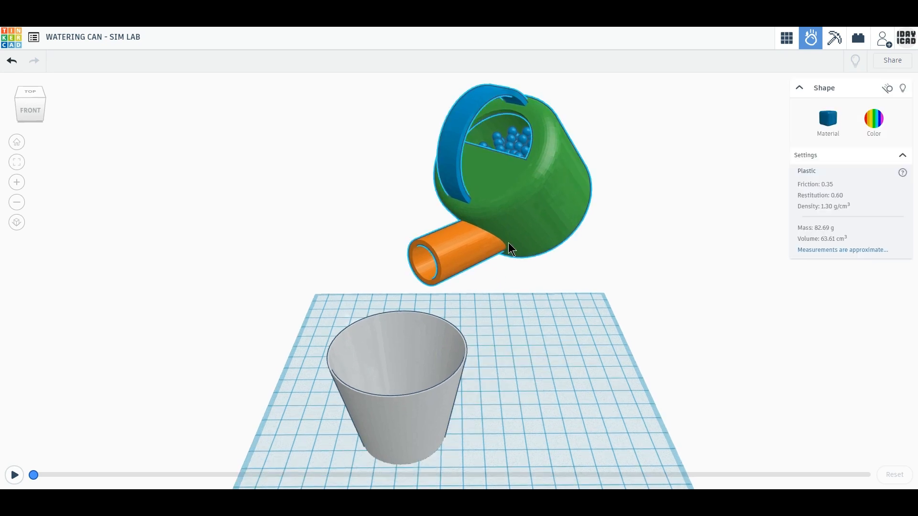
{"action": "left_click", "coordinate": [888, 88]}
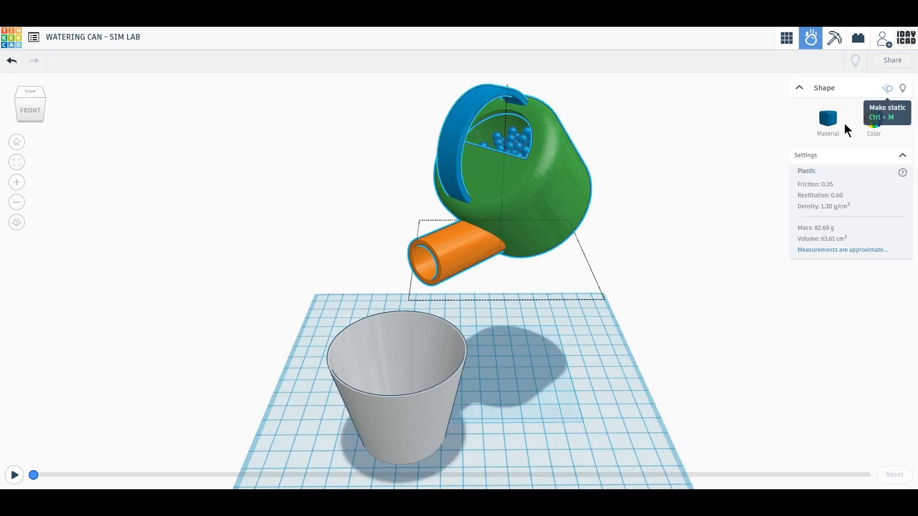
{"action": "left_click", "coordinate": [420, 396]}
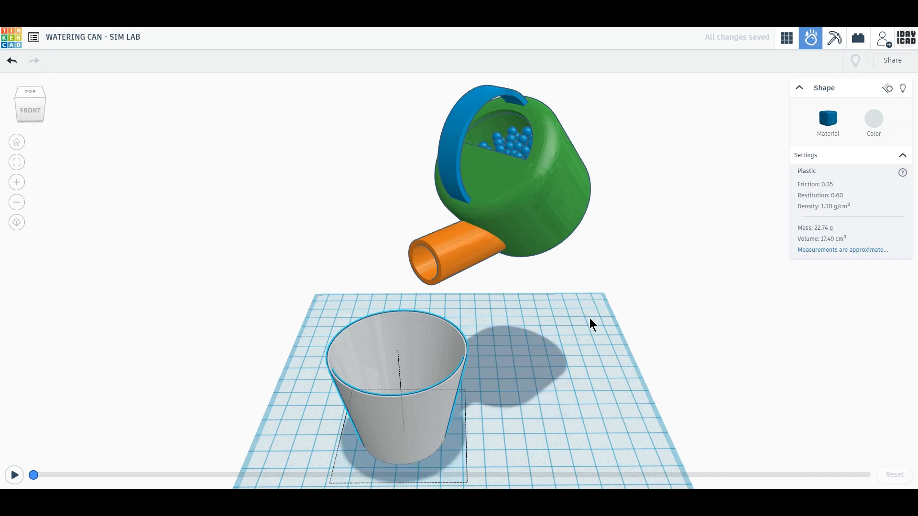
{"action": "left_click", "coordinate": [887, 90]}
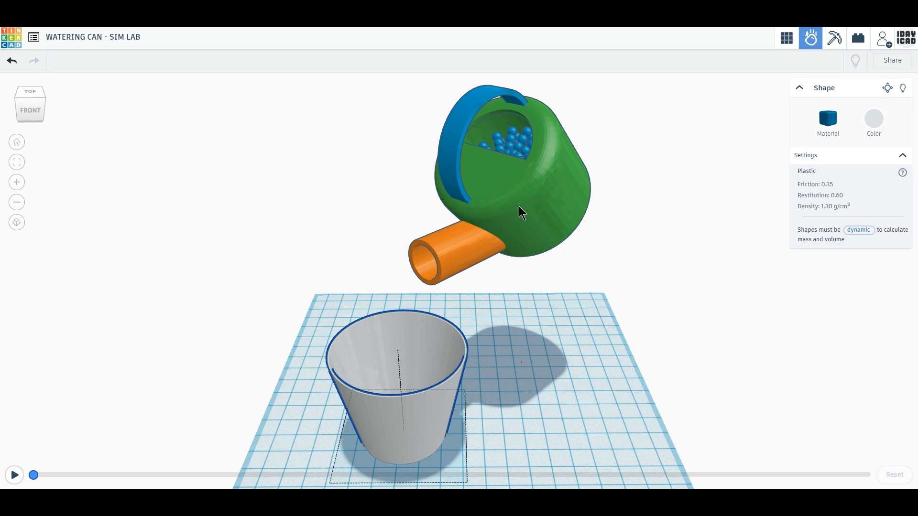
{"action": "key", "text": "Escape"}
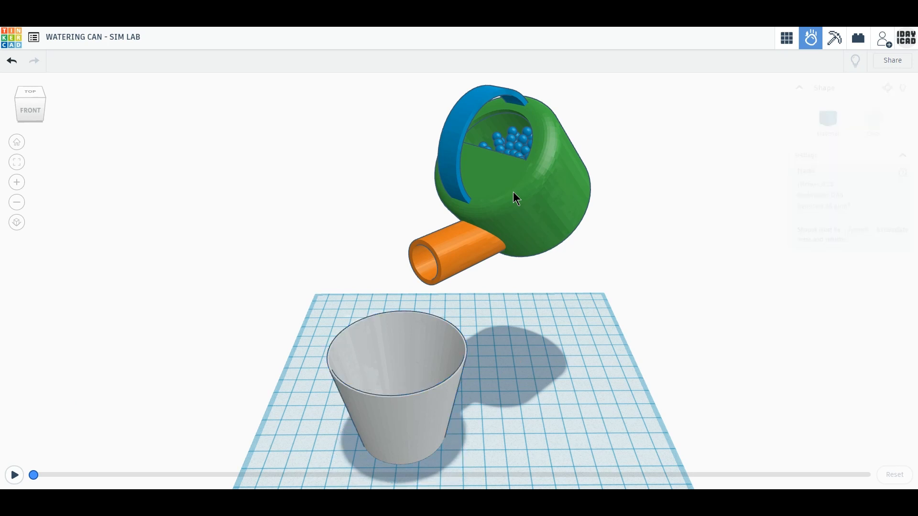
{"action": "left_click", "coordinate": [14, 475]}
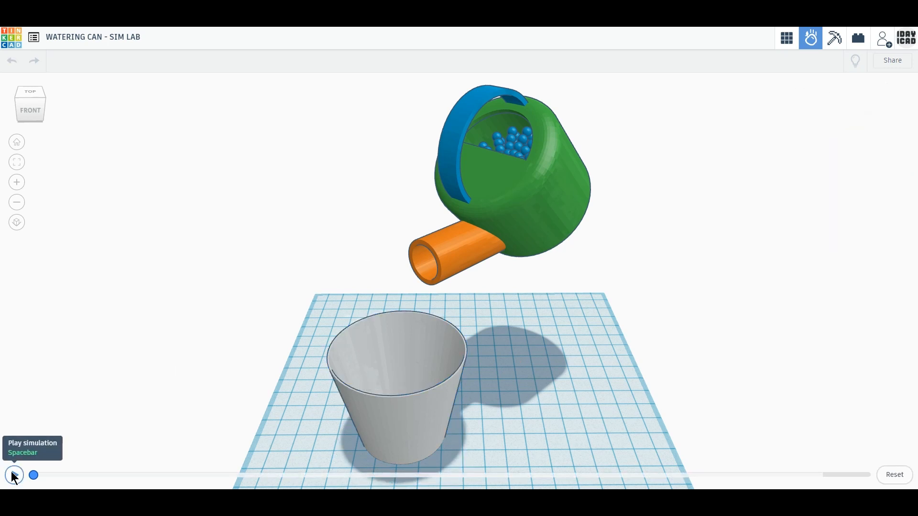